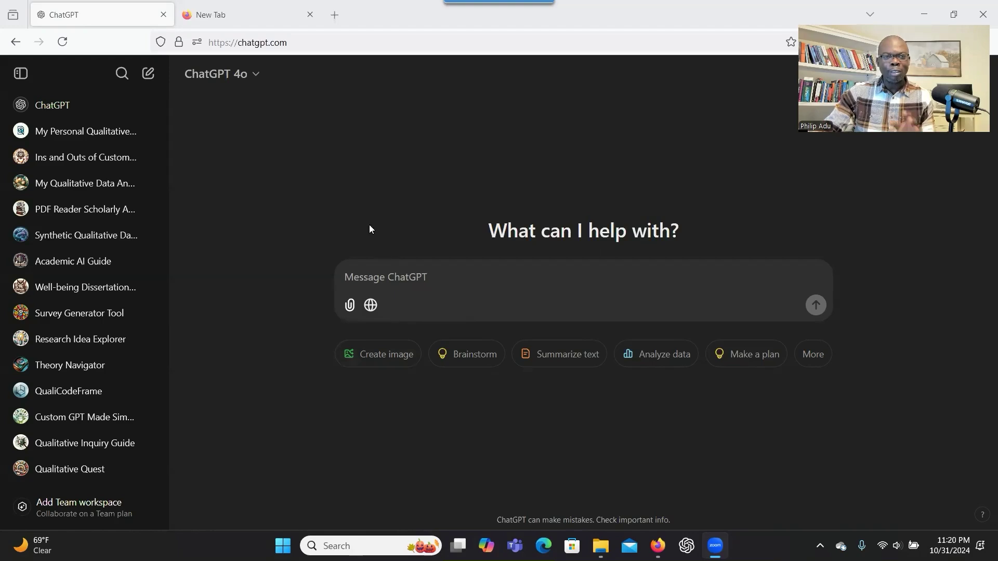
Step: Open Perplexity in a new browser tab, search for the researcher's full name and review the answer
{"action": "left_click", "coordinate": [335, 14]}
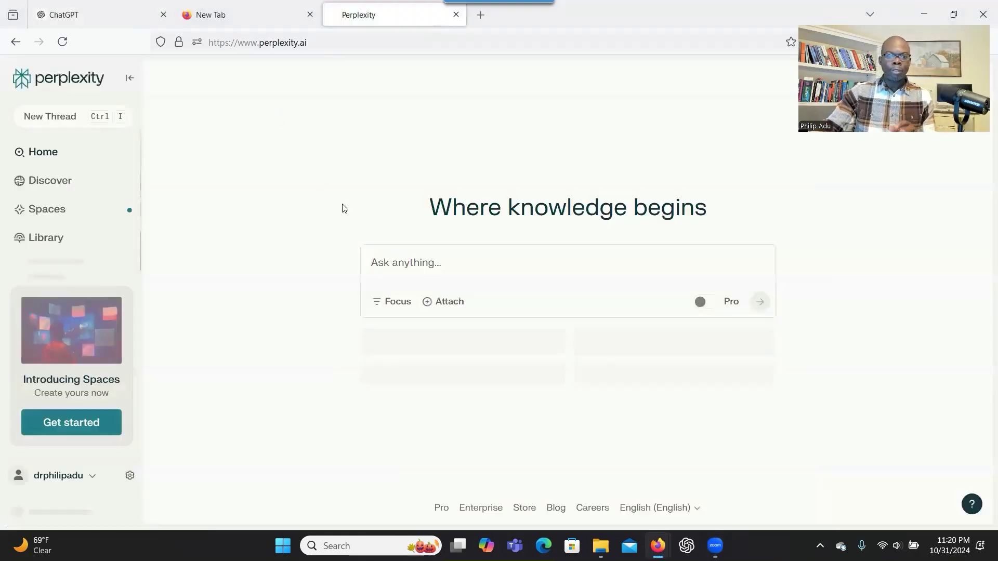
{"action": "type", "text": "Philip Adu"}
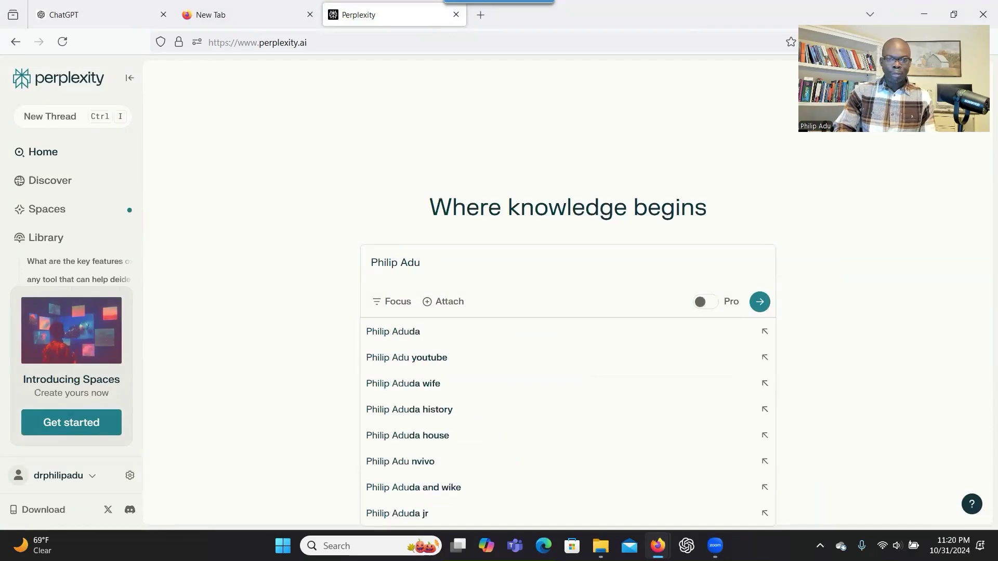
{"action": "key", "text": "Return"}
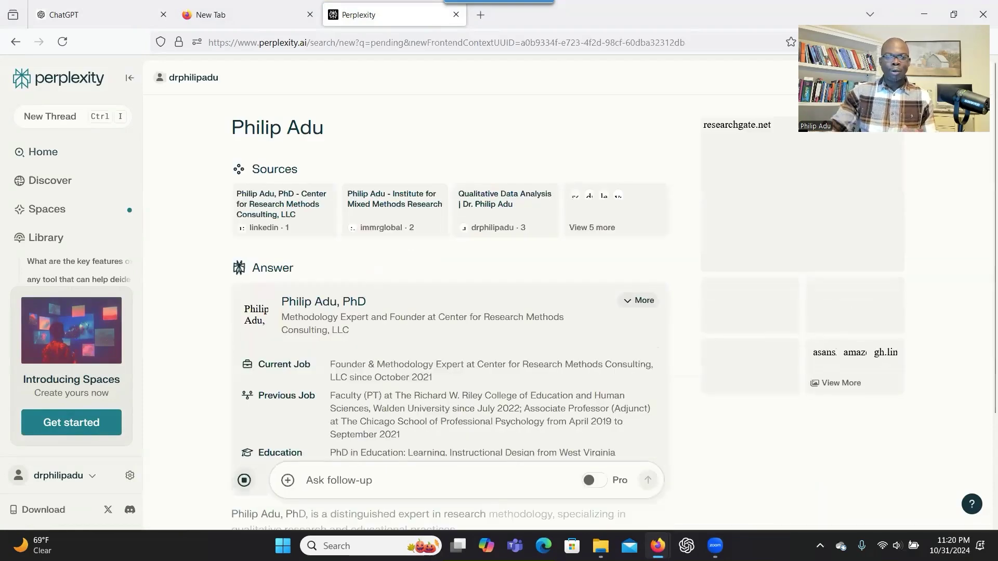
{"action": "scroll", "coordinate": [659, 379], "scroll_direction": "down", "scroll_amount": 6}
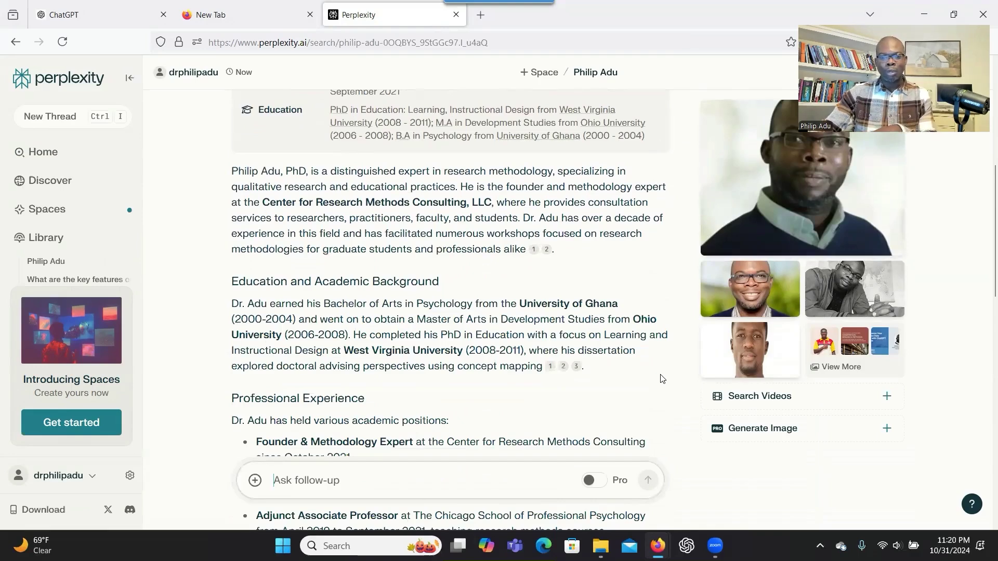
{"action": "scroll", "coordinate": [539, 359], "scroll_direction": "down", "scroll_amount": 5}
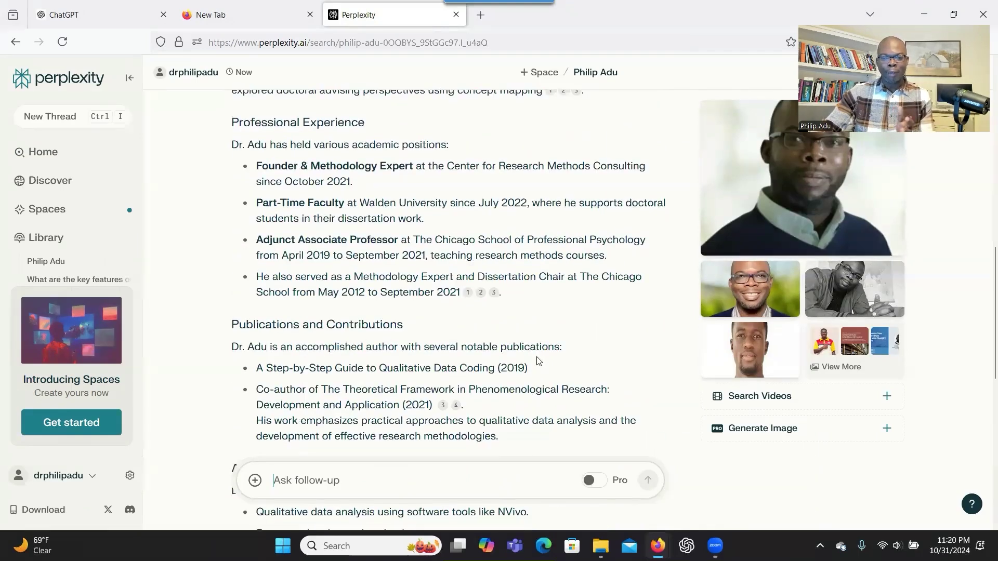
{"action": "scroll", "coordinate": [540, 347], "scroll_direction": "up", "scroll_amount": 5}
{"action": "scroll", "coordinate": [541, 349], "scroll_direction": "up", "scroll_amount": 4}
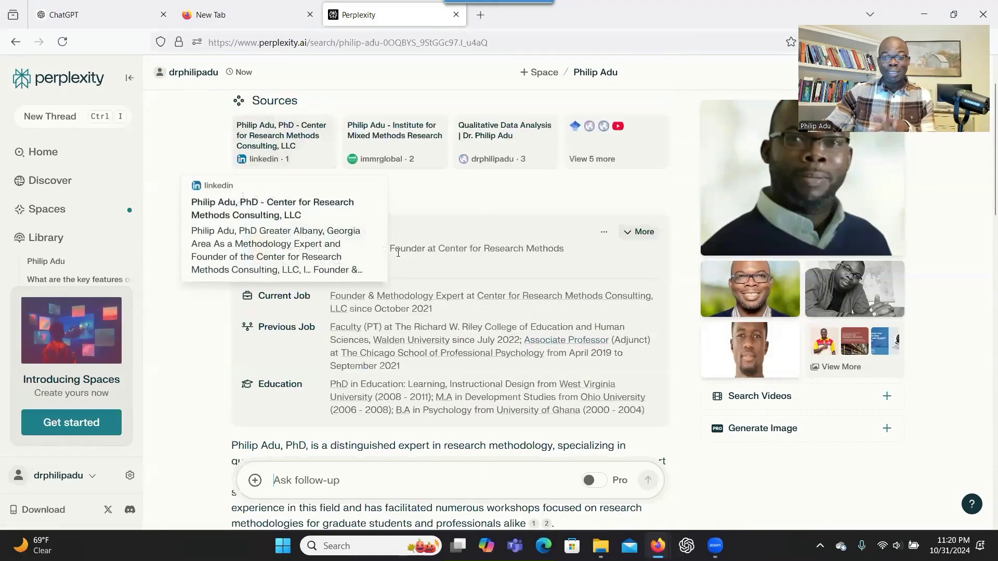
Step: Switch to ChatGPT, keep the GPT-4o model and submit the researcher's full name as the prompt
{"action": "left_click", "coordinate": [92, 21]}
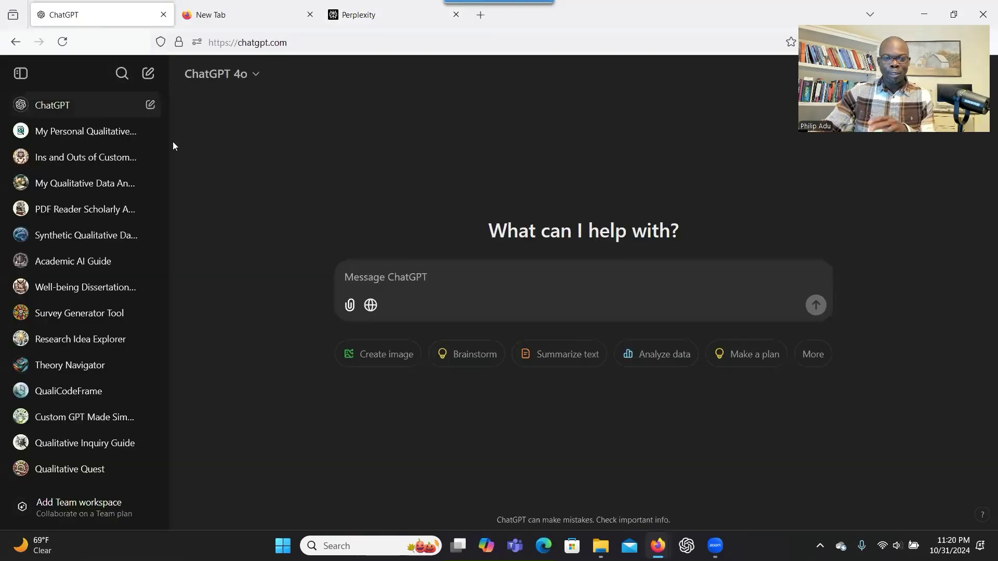
{"action": "left_click", "coordinate": [262, 83]}
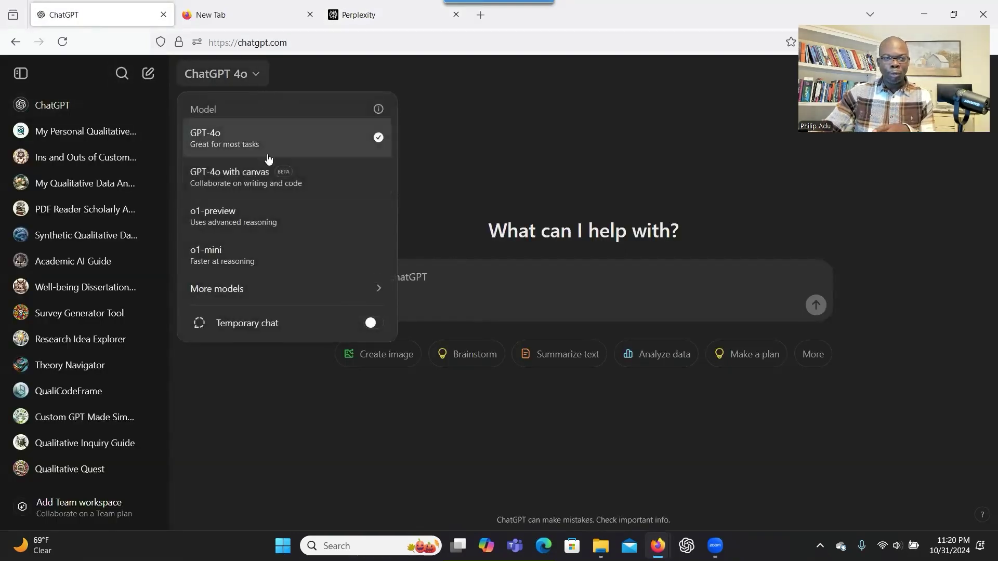
{"action": "left_click", "coordinate": [364, 284]}
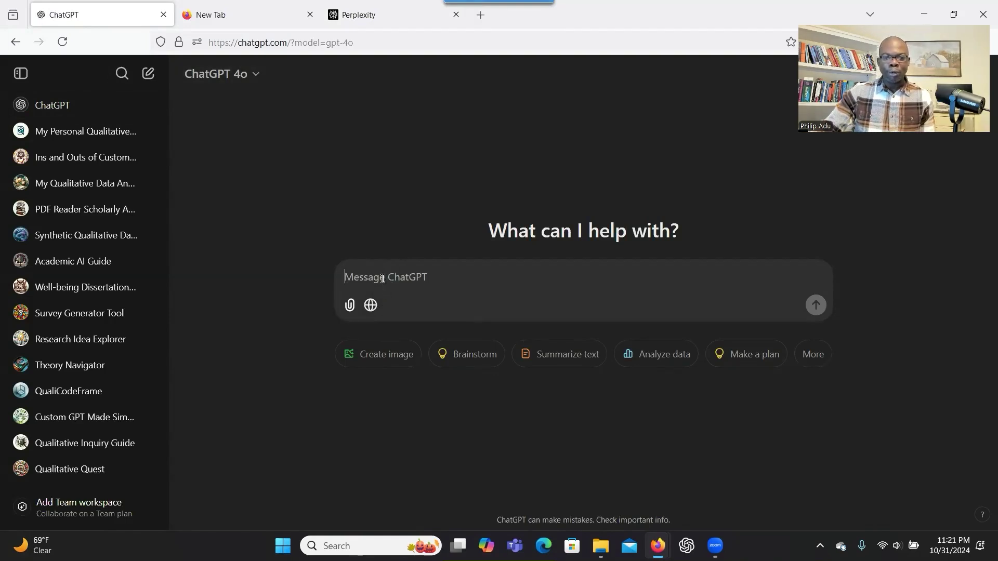
{"action": "type", "text": "Phii"}
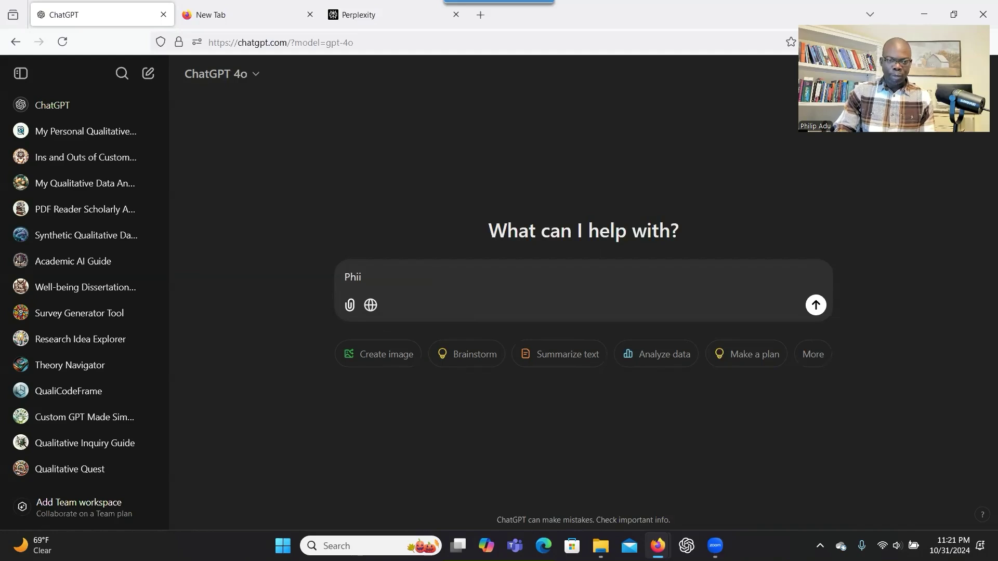
{"action": "key", "text": "BackSpace"}
{"action": "type", "text": "lip adu"}
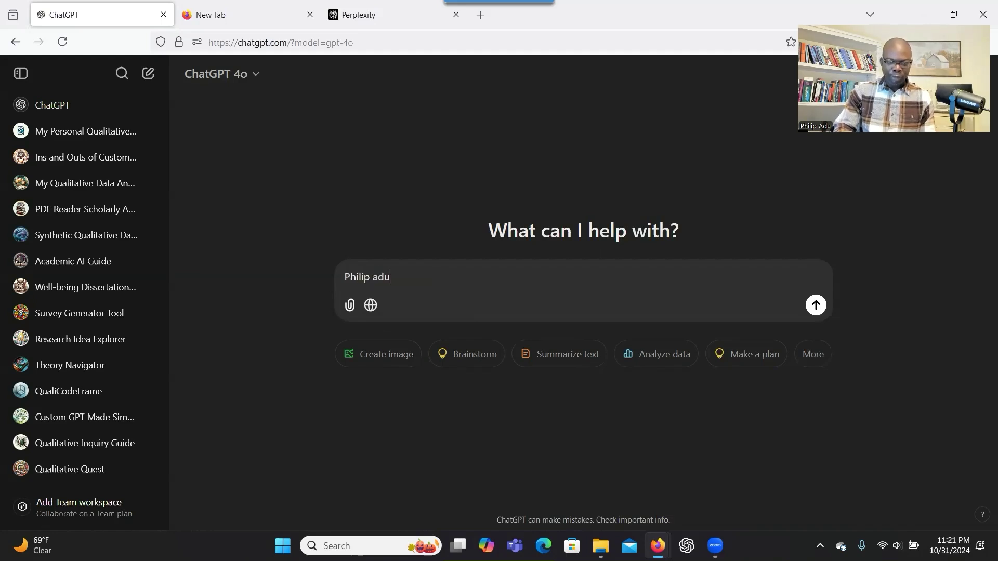
{"action": "key", "text": "Return"}
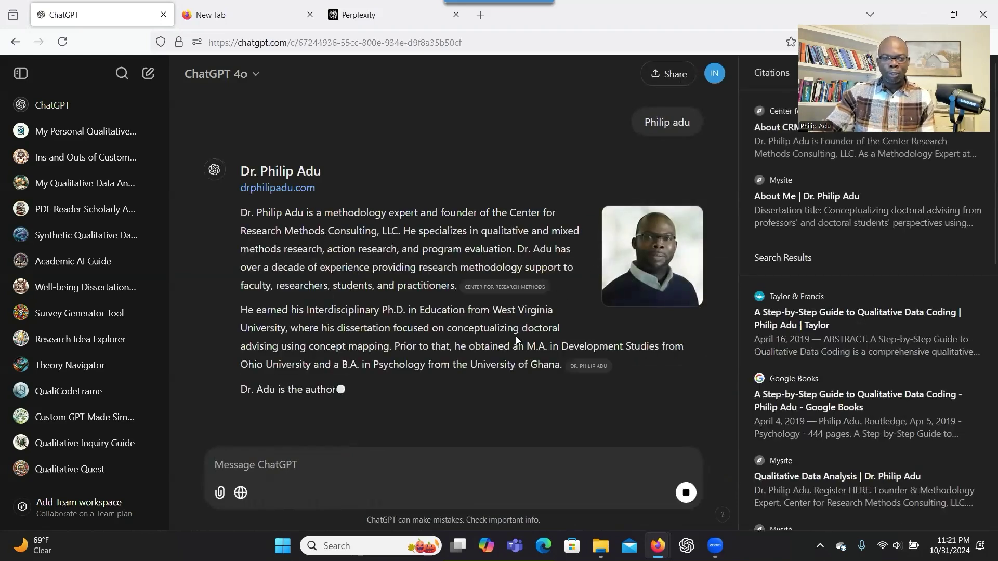
Step: Check the biography answer by opening its Center for Research Methods citation, and return to the chat to read the rest
{"action": "scroll", "coordinate": [516, 337], "scroll_direction": "down", "scroll_amount": 2}
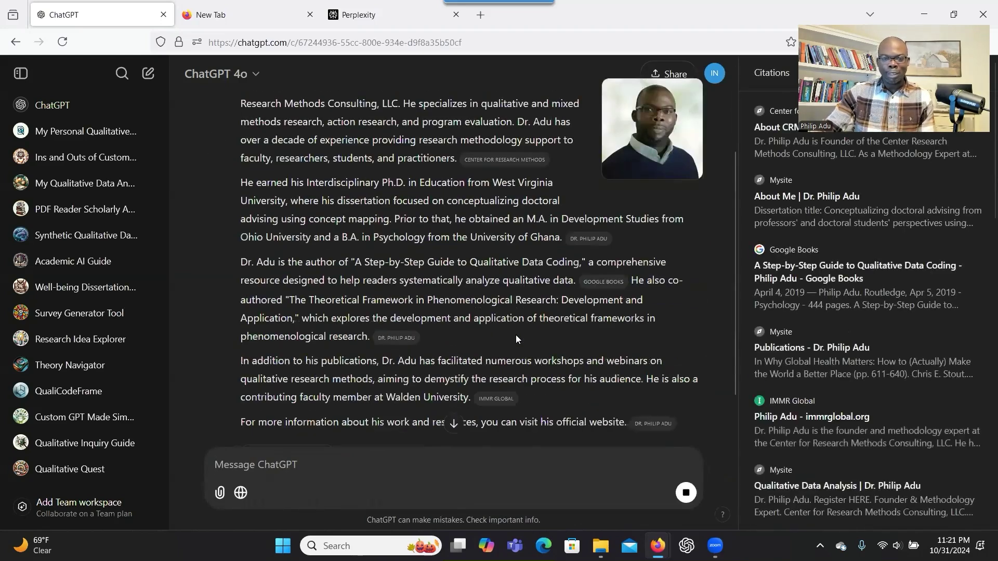
{"action": "scroll", "coordinate": [515, 334], "scroll_direction": "up", "scroll_amount": 2}
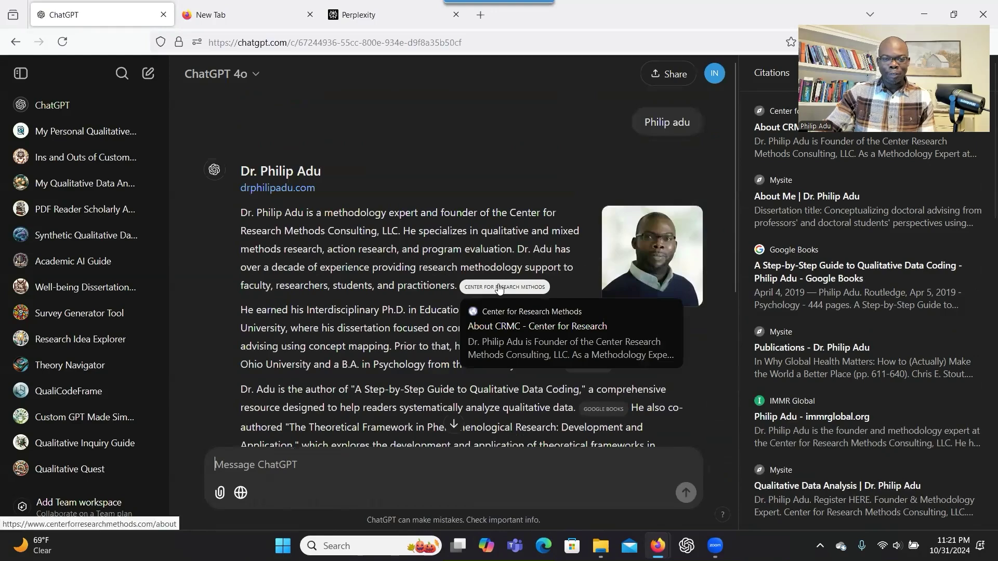
{"action": "left_click", "coordinate": [499, 288]}
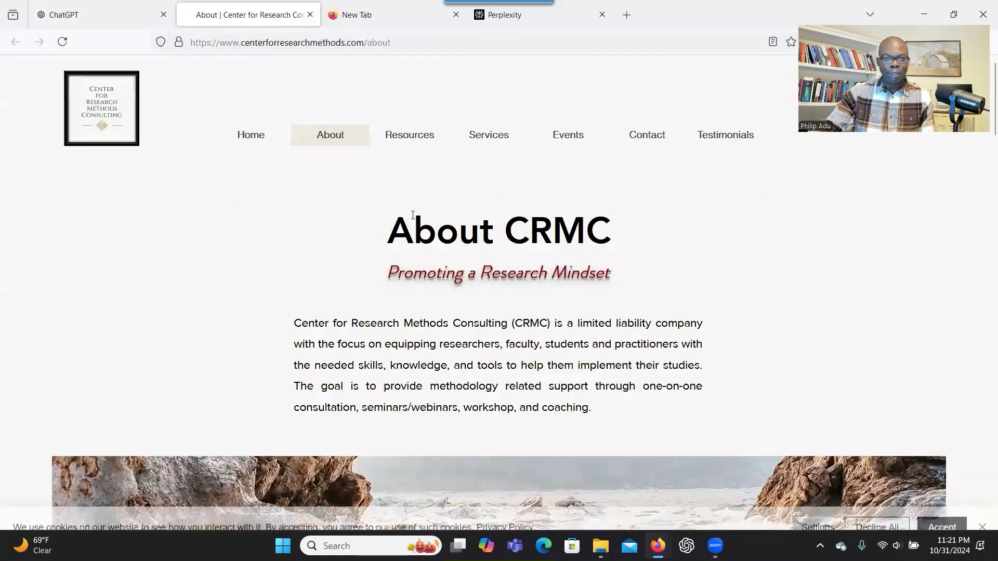
{"action": "key", "text": "ctrl+shift+Tab"}
{"action": "scroll", "coordinate": [359, 246], "scroll_direction": "down", "scroll_amount": 1}
{"action": "scroll", "coordinate": [359, 246], "scroll_direction": "down", "scroll_amount": 3}
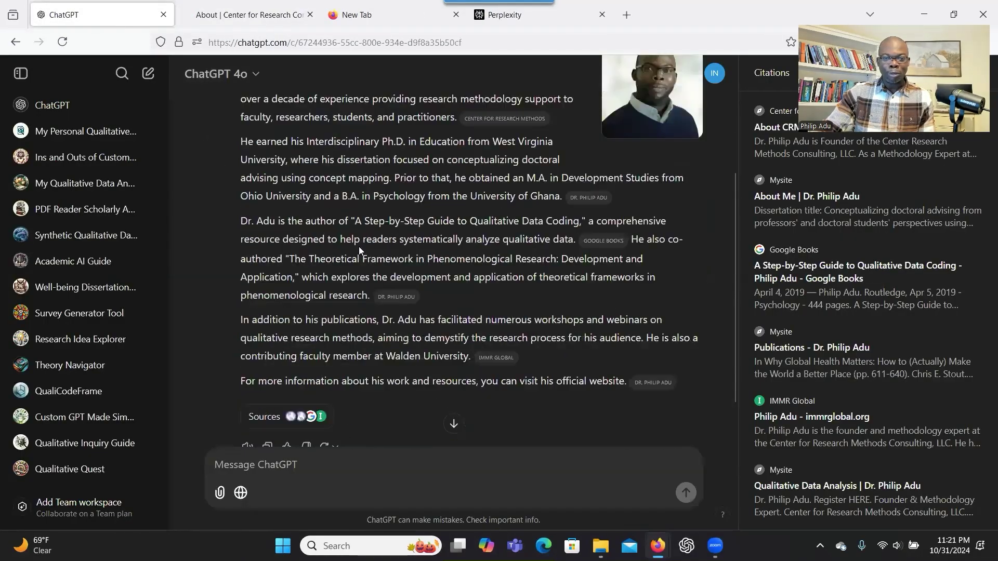
{"action": "scroll", "coordinate": [359, 247], "scroll_direction": "up", "scroll_amount": 4}
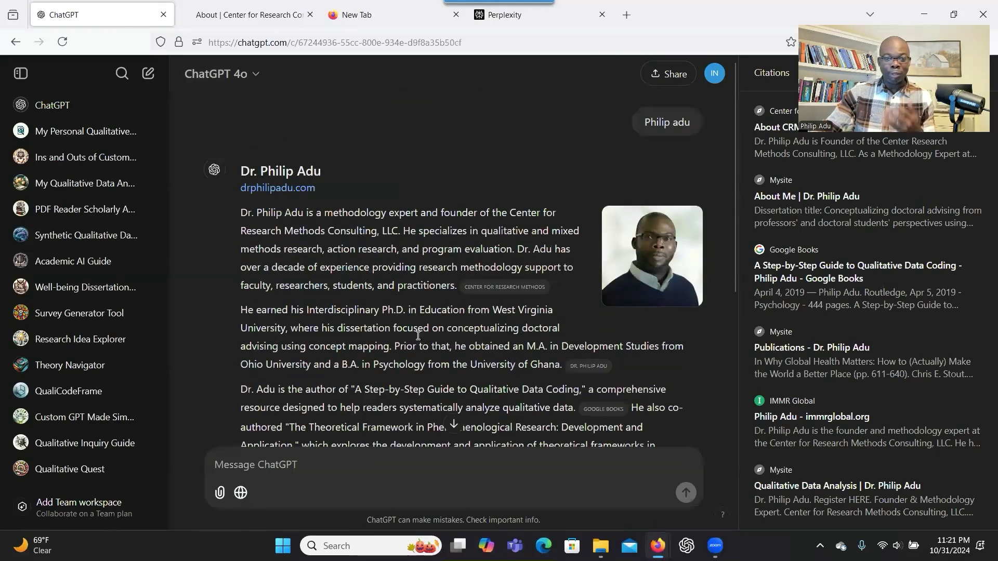
Step: Open the citation after the education paragraph to view the researcher's About Me page, and close that page again
{"action": "mouse_move", "coordinate": [586, 366]}
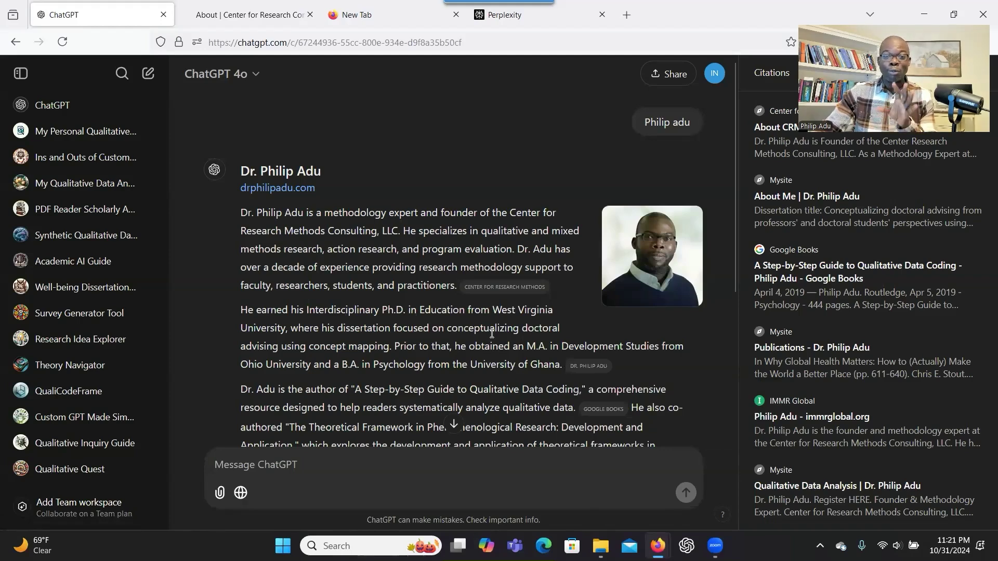
{"action": "scroll", "coordinate": [494, 337], "scroll_direction": "down", "scroll_amount": 3}
{"action": "left_click", "coordinate": [582, 197]}
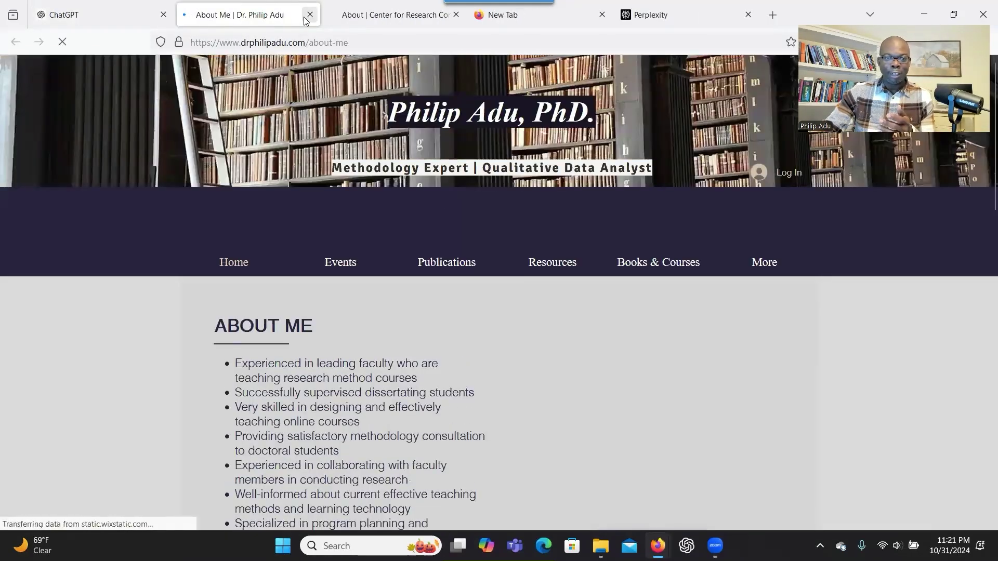
{"action": "left_click", "coordinate": [310, 15]}
{"action": "scroll", "coordinate": [389, 248], "scroll_direction": "up", "scroll_amount": 2}
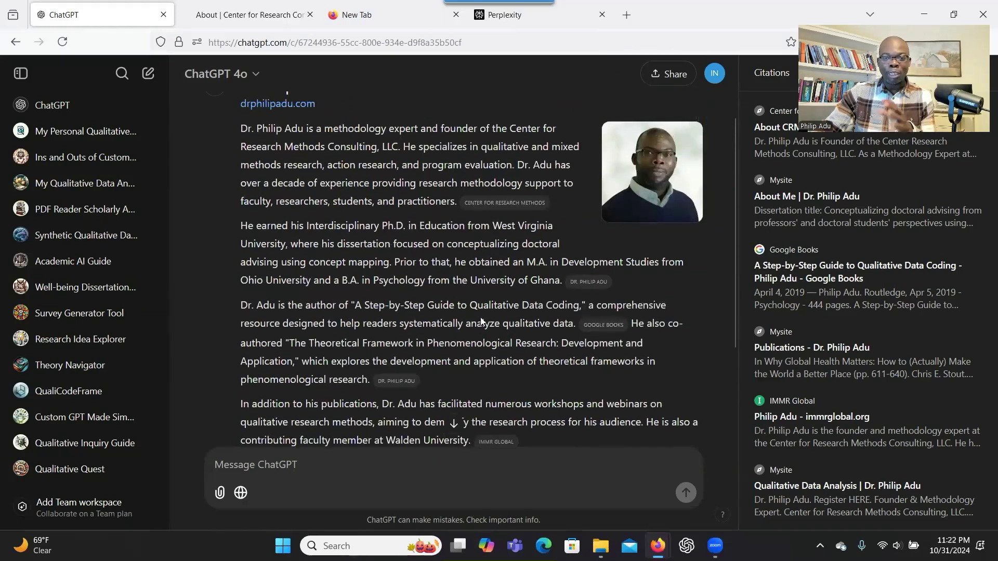
{"action": "scroll", "coordinate": [483, 322], "scroll_direction": "down", "scroll_amount": 2}
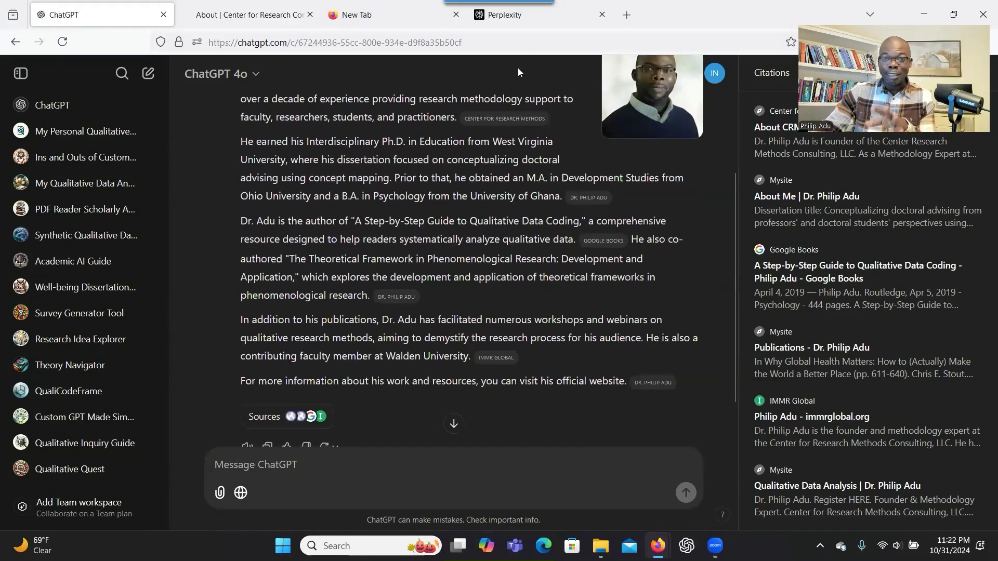
Step: Compare the answer with Perplexity's, and examine ChatGPT's sources with their citations and search results
{"action": "left_click", "coordinate": [531, 21]}
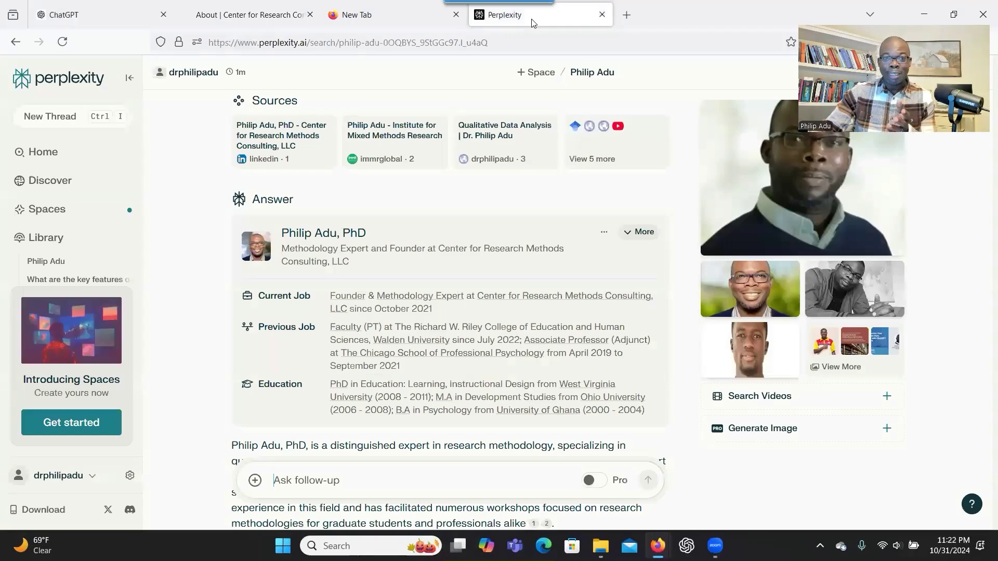
{"action": "left_click", "coordinate": [99, 15]}
{"action": "left_click", "coordinate": [274, 366]}
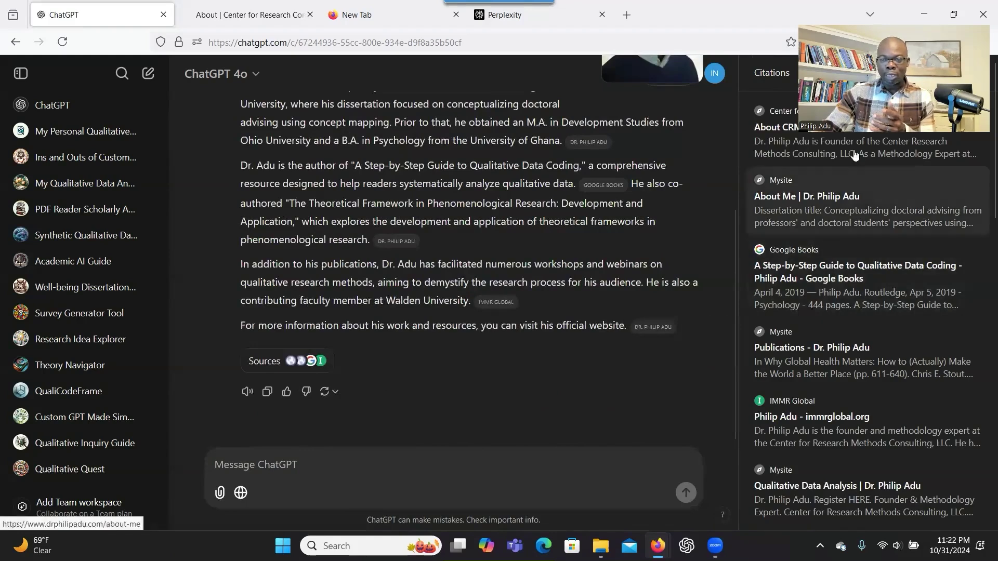
{"action": "scroll", "coordinate": [790, 249], "scroll_direction": "down", "scroll_amount": 10}
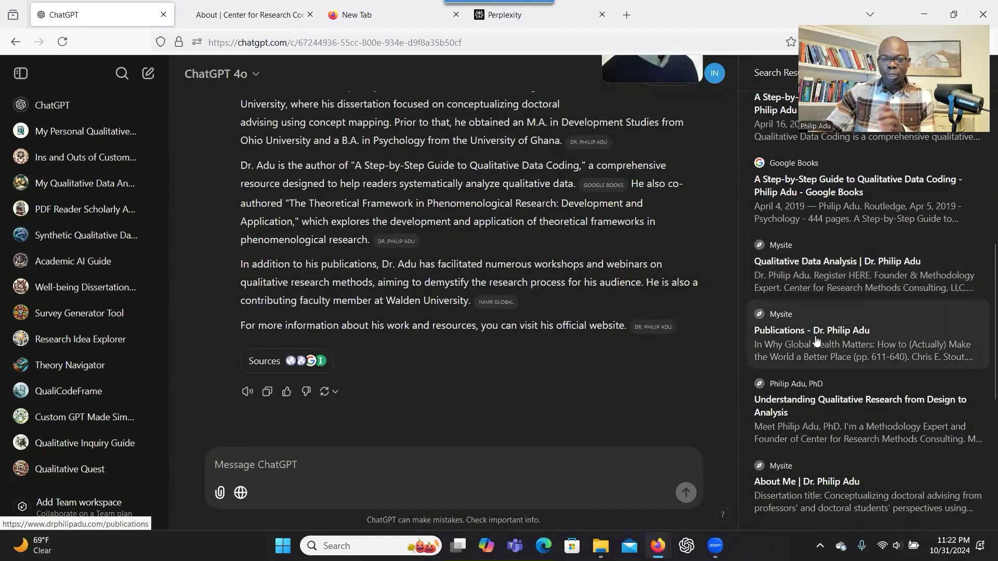
{"action": "scroll", "coordinate": [480, 260], "scroll_direction": "up", "scroll_amount": 5}
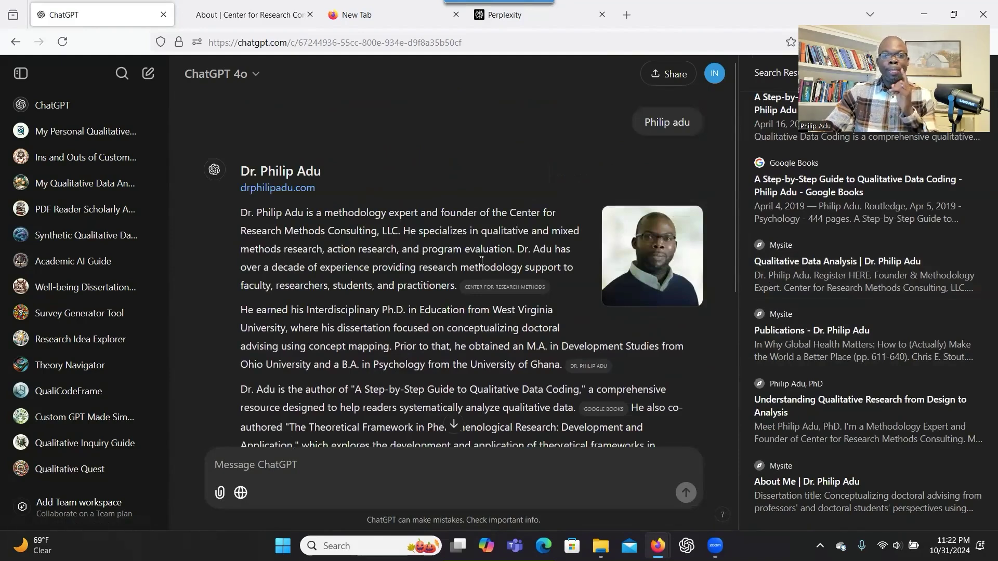
{"action": "scroll", "coordinate": [474, 282], "scroll_direction": "down", "scroll_amount": 2}
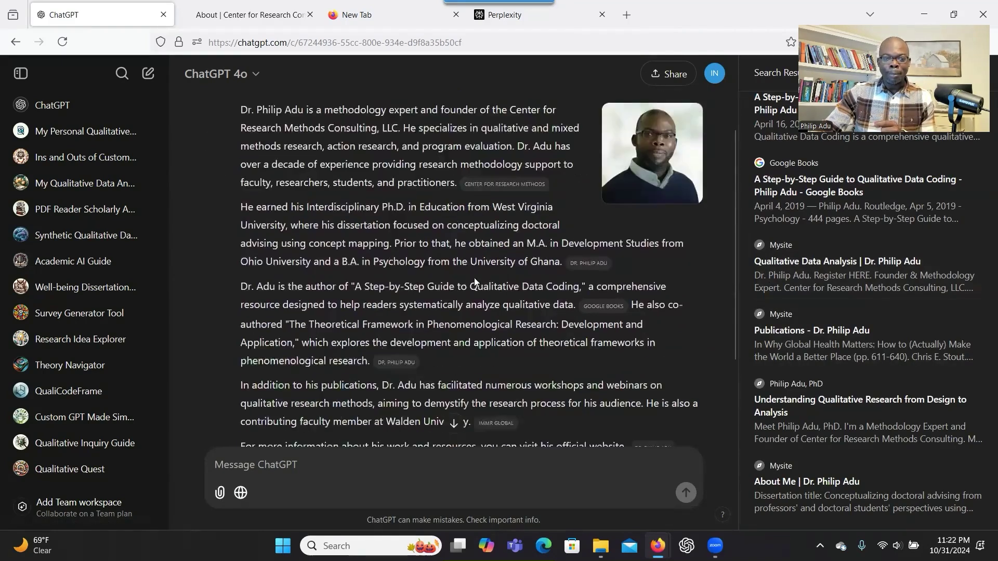
{"action": "scroll", "coordinate": [474, 282], "scroll_direction": "down", "scroll_amount": 2}
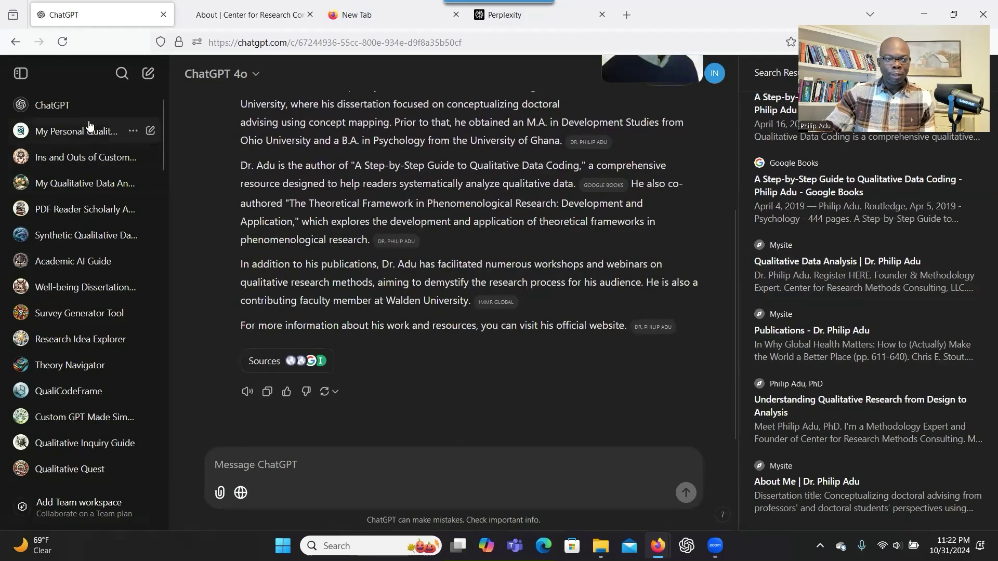
Step: Start a new ChatGPT conversation with the prompt "Thematic analysis" and read through the response
{"action": "left_click", "coordinate": [62, 103]}
{"action": "left_click", "coordinate": [418, 292]}
{"action": "type", "text": "Thema"}
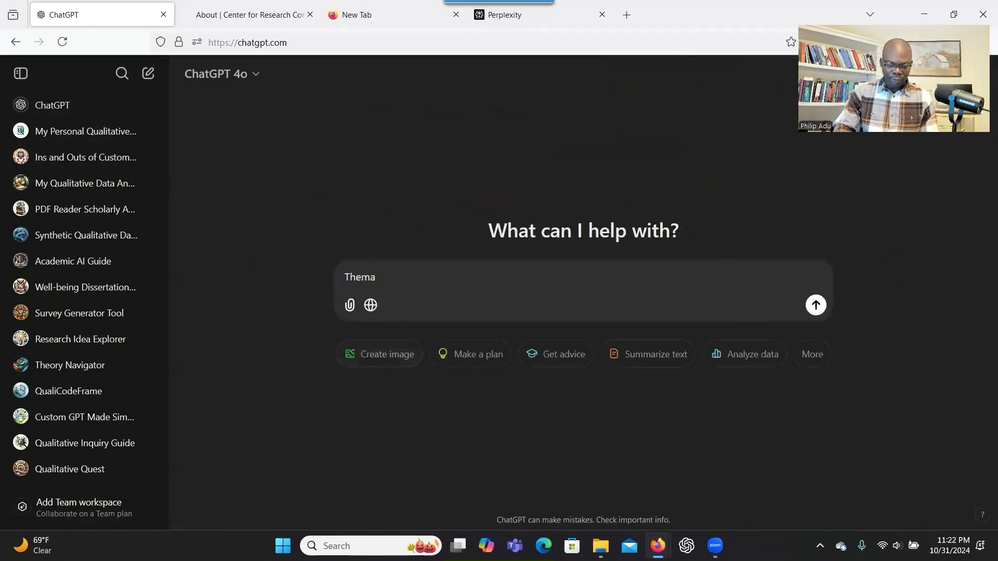
{"action": "type", "text": "tic analysis"}
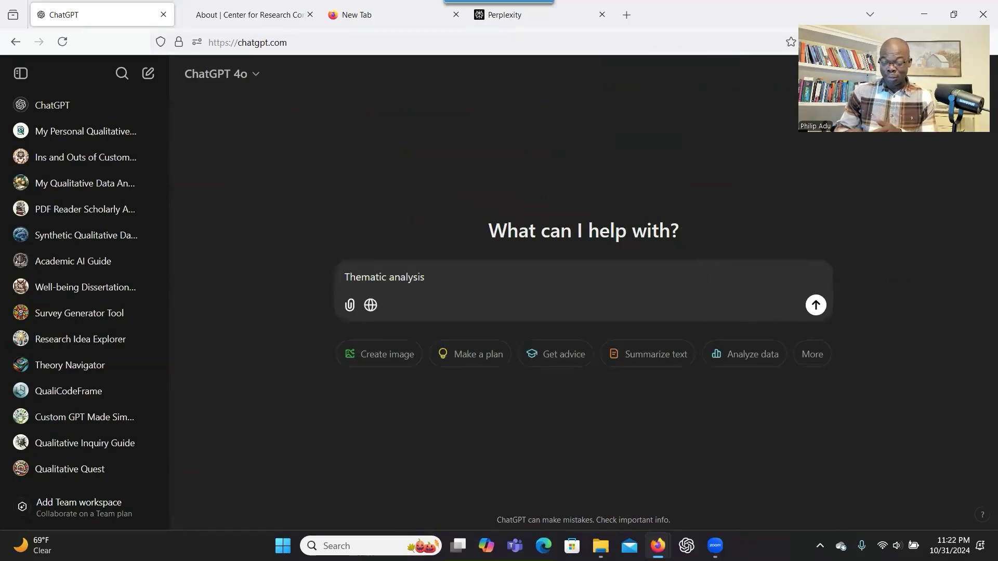
{"action": "key", "text": "Return"}
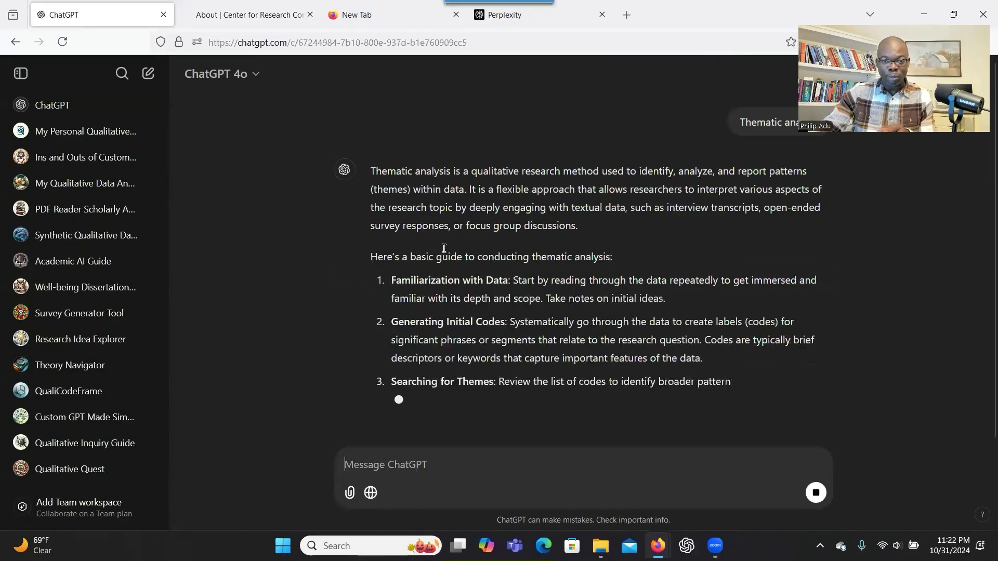
{"action": "scroll", "coordinate": [446, 261], "scroll_direction": "down", "scroll_amount": 2}
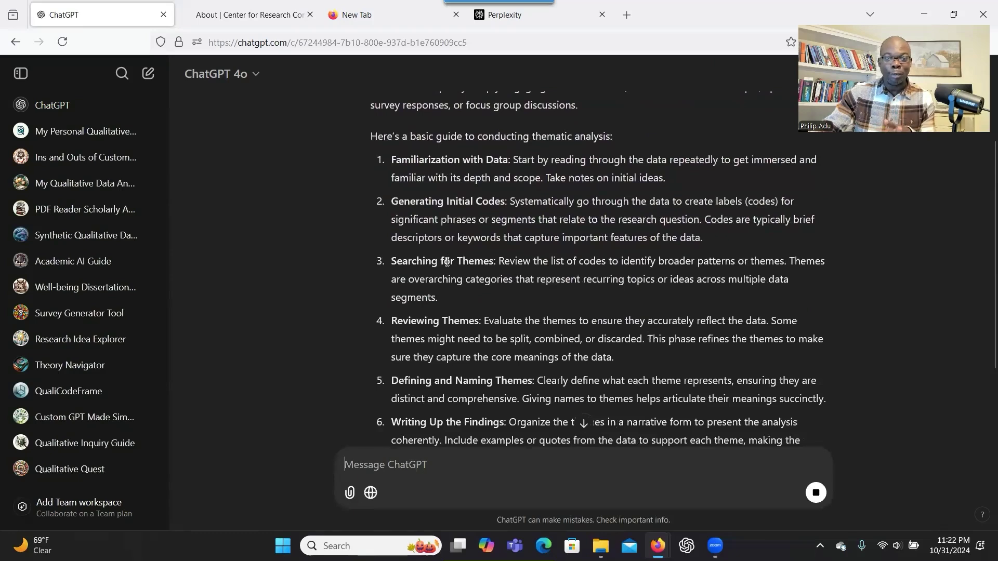
{"action": "scroll", "coordinate": [447, 262], "scroll_direction": "down", "scroll_amount": 3}
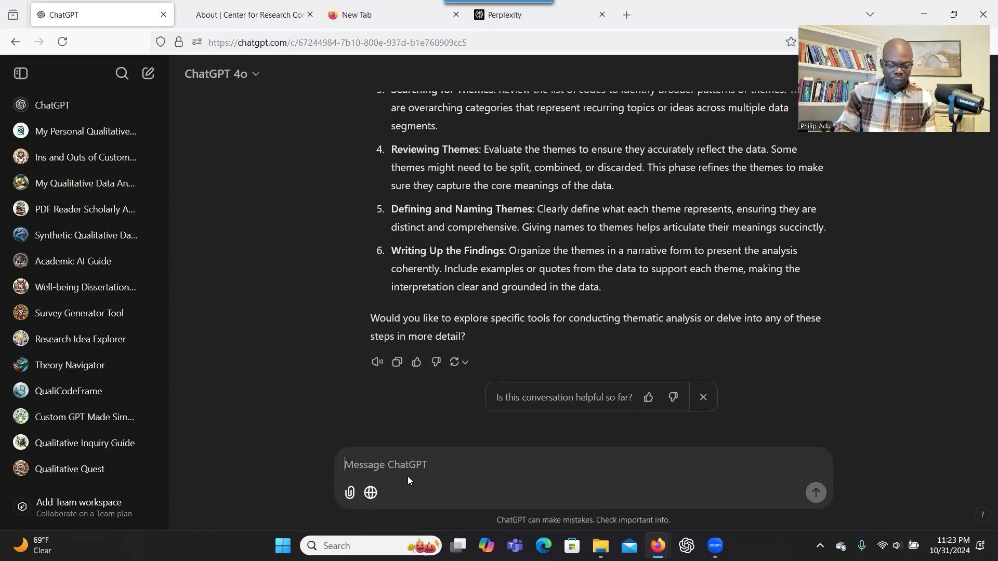
Step: Send the follow-up prompt "Search thematic analysis" in the same conversation to request a web search
{"action": "type", "text": "Search f"}
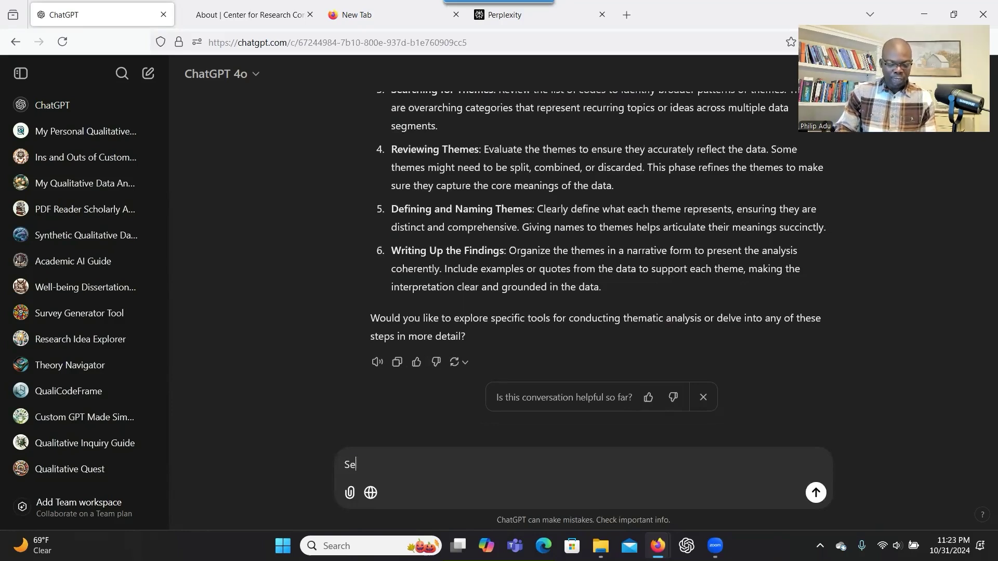
{"action": "key", "text": "BackSpace"}
{"action": "type", "text": "themea"}
{"action": "key", "text": "BackSpace"}
{"action": "key", "text": "BackSpace"}
{"action": "type", "text": "atic analysis"}
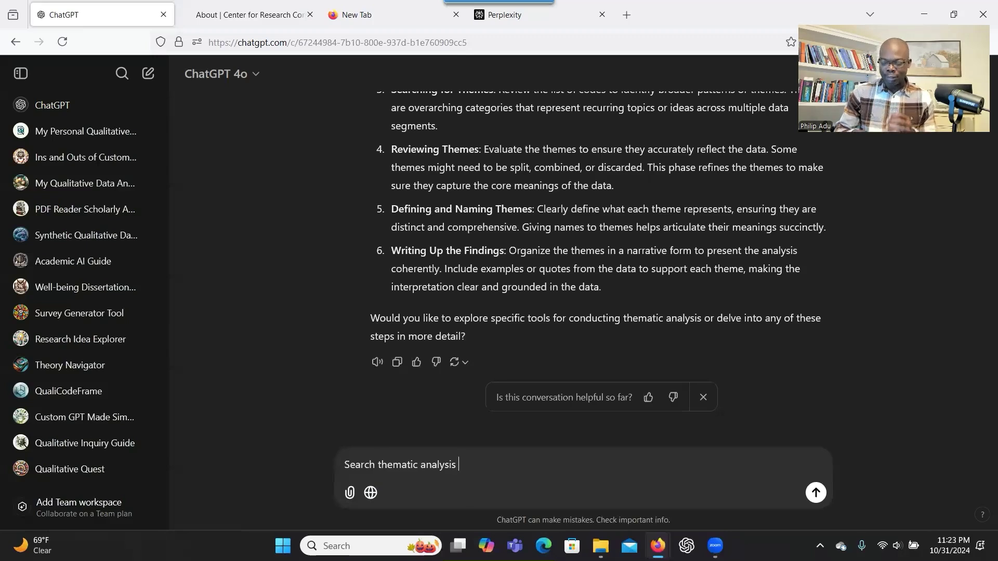
{"action": "key", "text": "Return"}
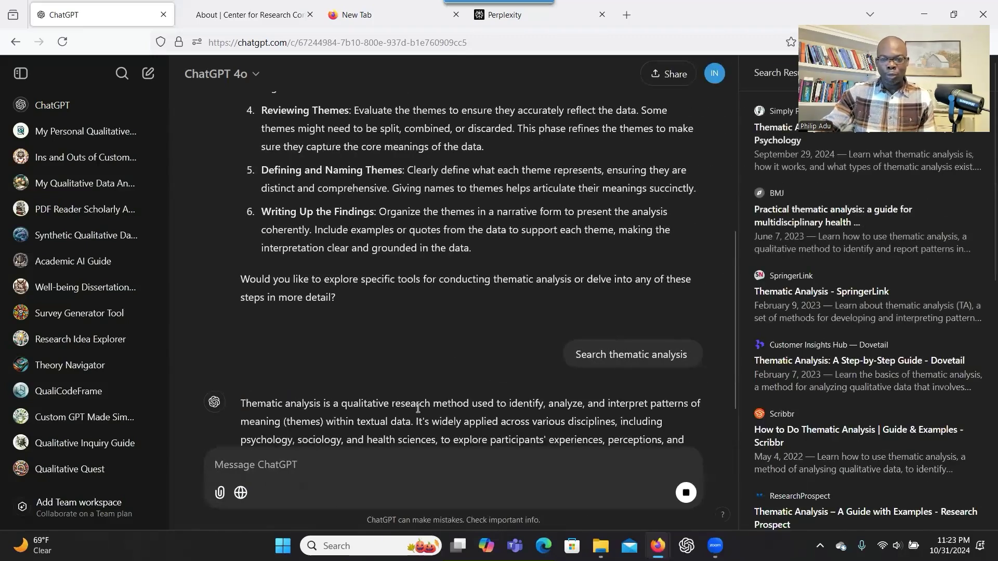
Step: Read through the web search answer on thematic analysis, view the Scribbr guide cited at its end, and close that page
{"action": "scroll", "coordinate": [445, 400], "scroll_direction": "down", "scroll_amount": 4}
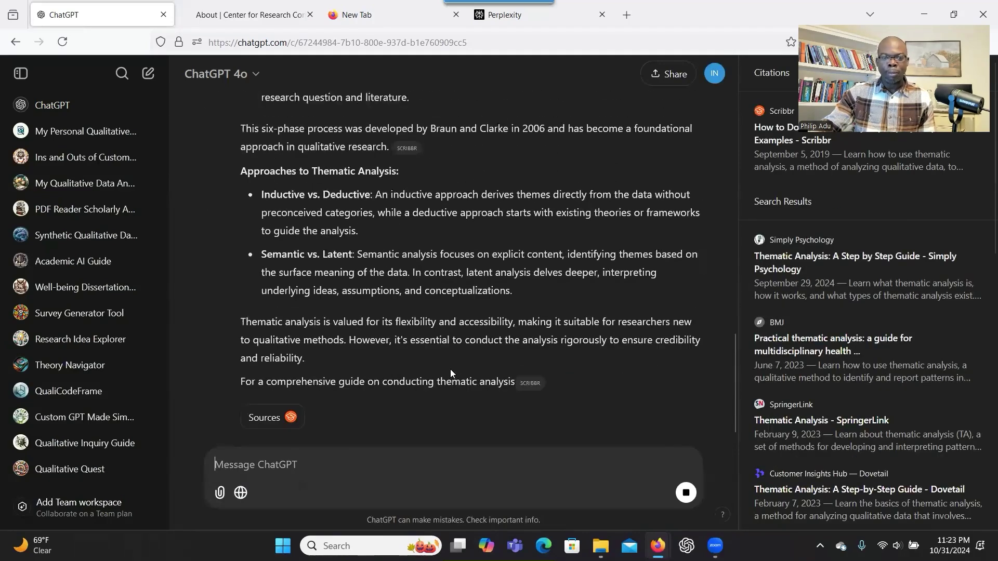
{"action": "scroll", "coordinate": [426, 364], "scroll_direction": "up", "scroll_amount": 2}
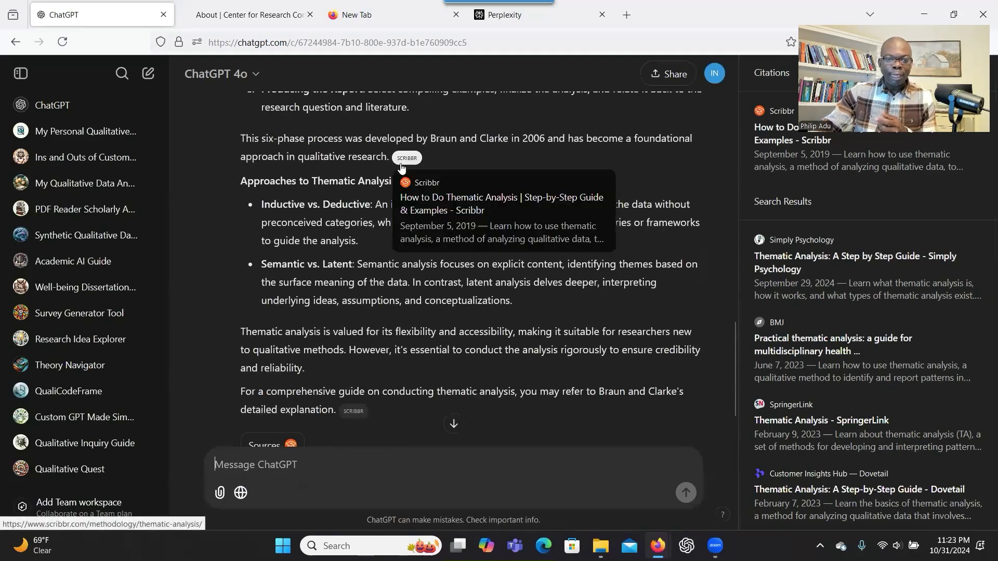
{"action": "scroll", "coordinate": [413, 239], "scroll_direction": "up", "scroll_amount": 4}
{"action": "scroll", "coordinate": [414, 238], "scroll_direction": "up", "scroll_amount": 4}
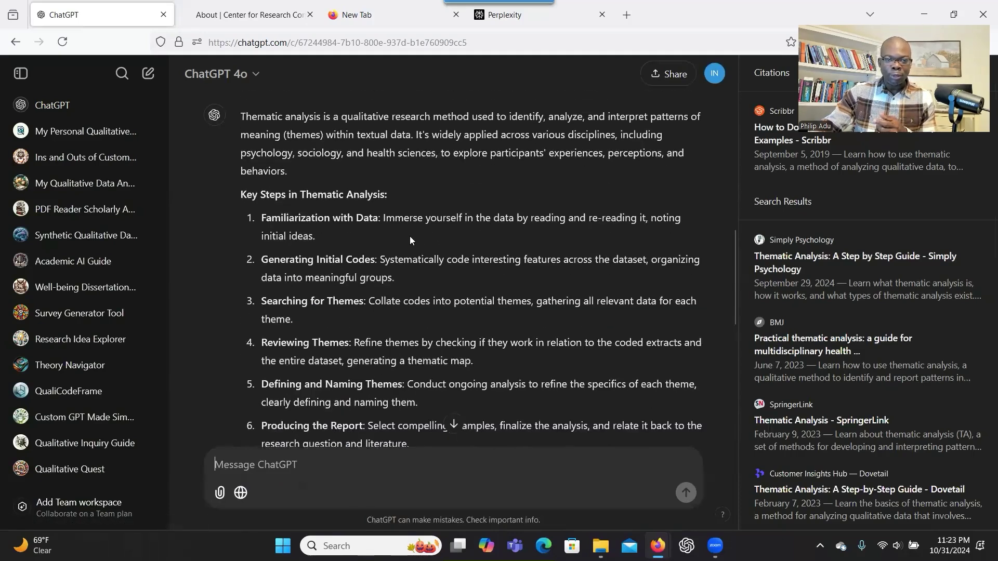
{"action": "scroll", "coordinate": [356, 219], "scroll_direction": "down", "scroll_amount": 12}
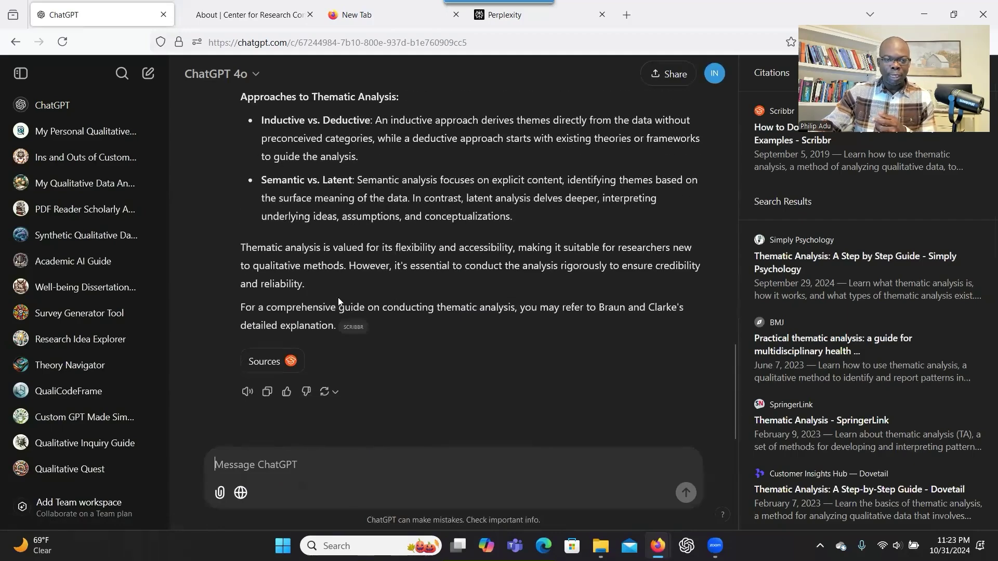
{"action": "left_click", "coordinate": [353, 329]}
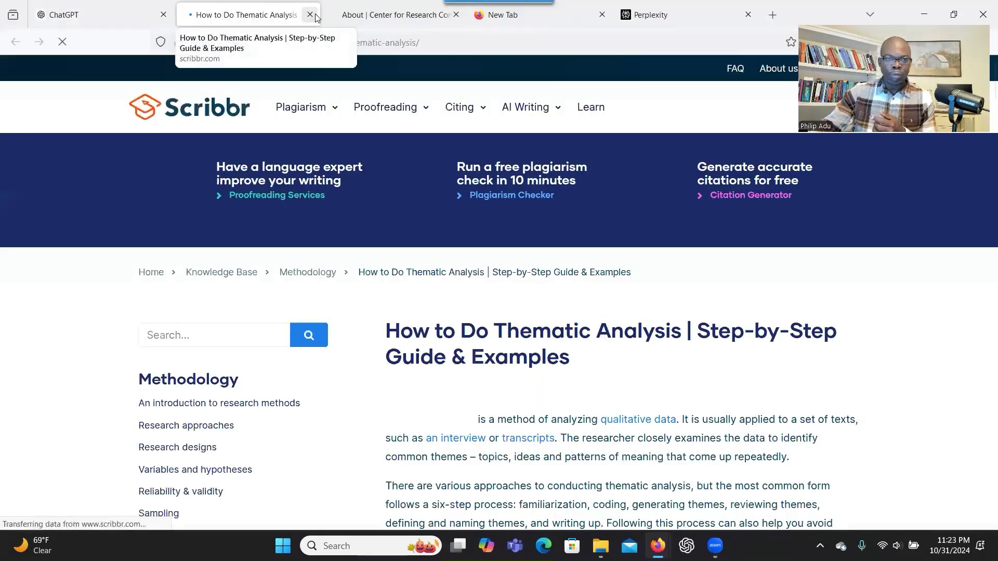
{"action": "left_click", "coordinate": [310, 15]}
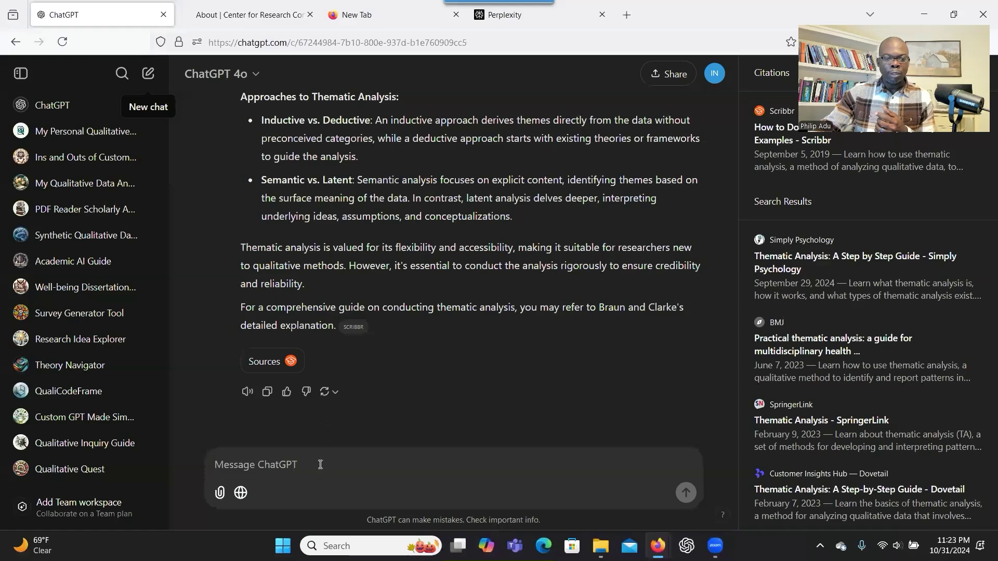
Step: Send the follow-up prompt "Can you provide me articles about thematic analysis" in the same conversation
{"action": "left_click", "coordinate": [464, 464]}
{"action": "type", "text": "Can you provi"}
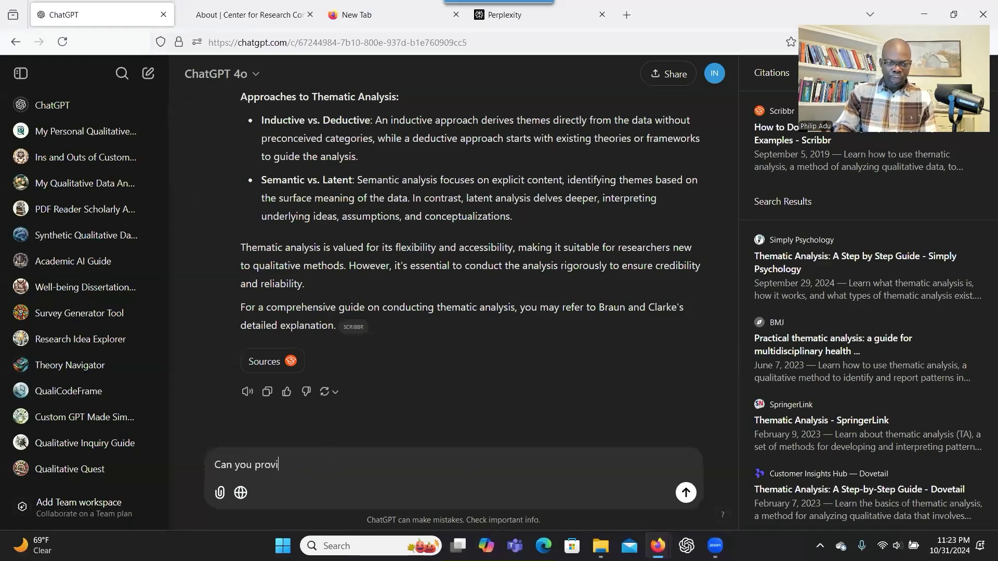
{"action": "type", "text": "de me a"}
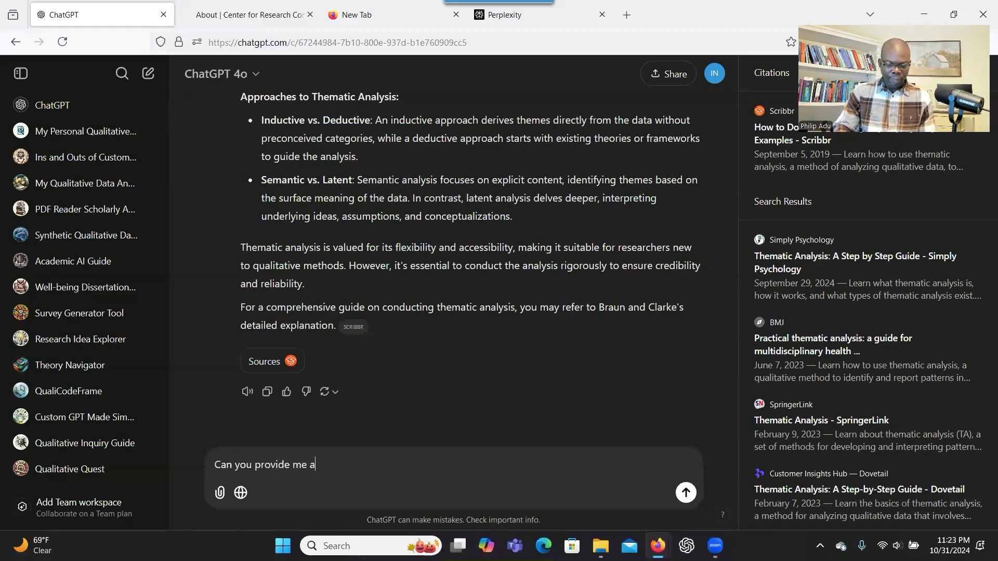
{"action": "type", "text": "rticles rabout thema"}
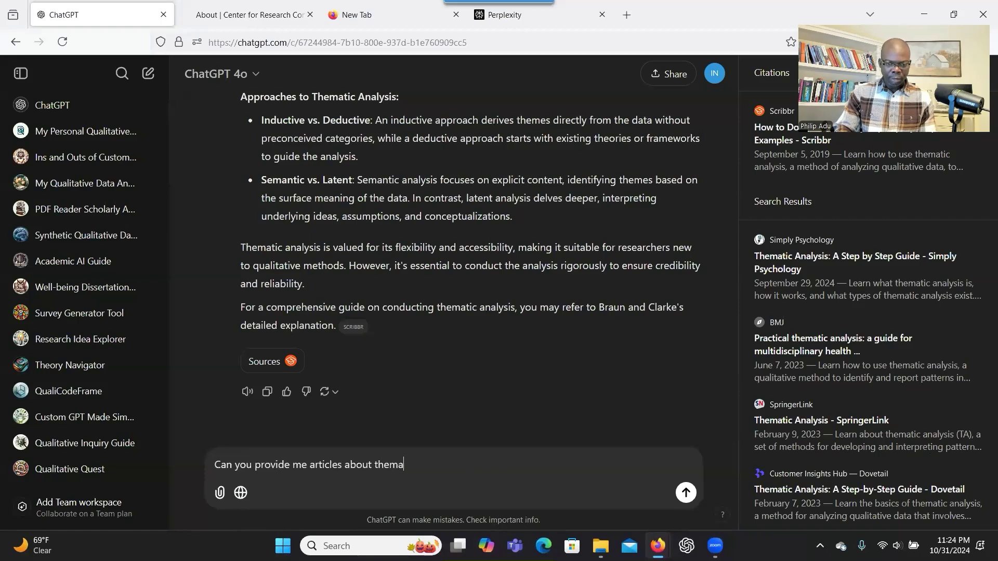
{"action": "type", "text": "tic analysi"}
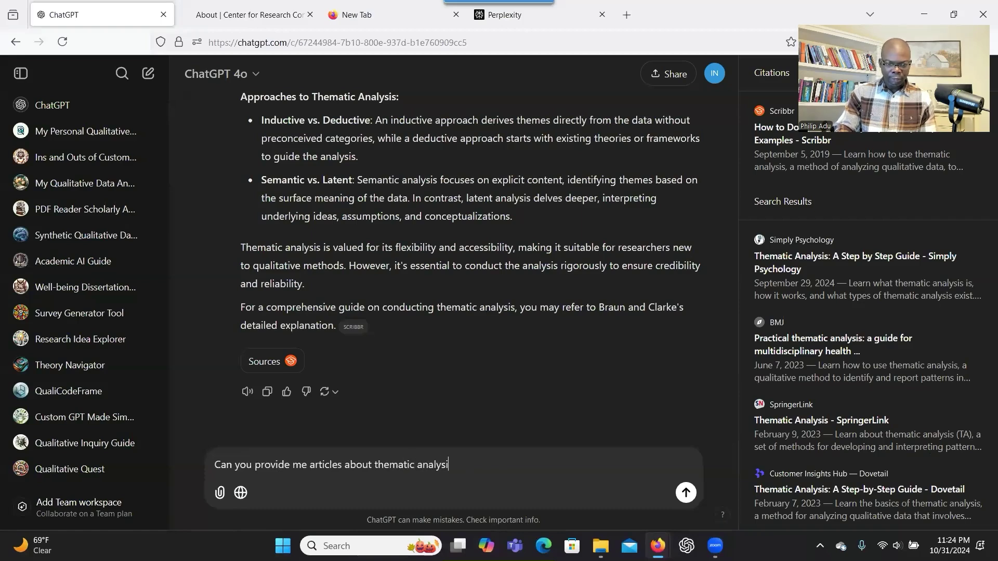
{"action": "type", "text": "s"}
{"action": "key", "text": "Return"}
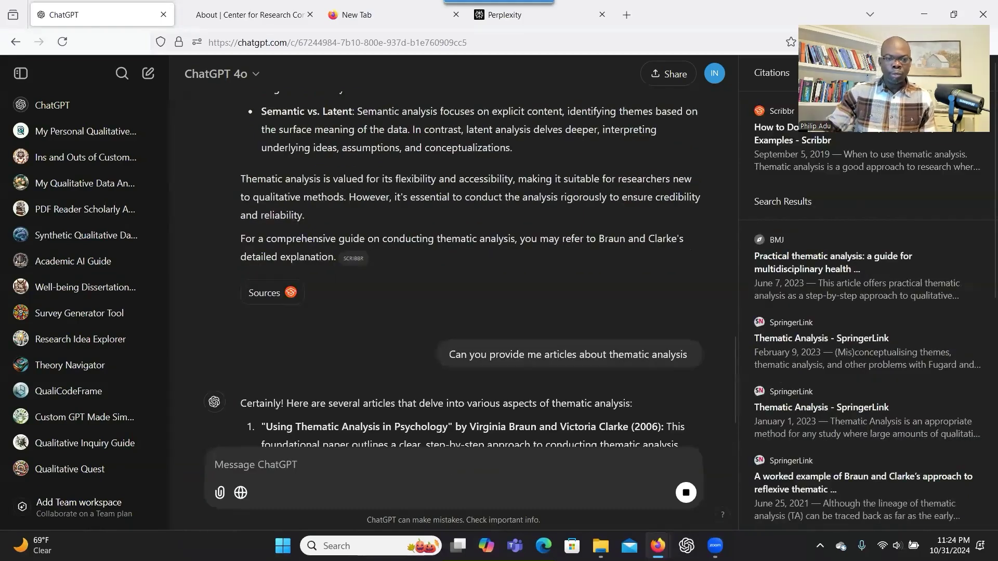
Step: Open the SAGE Journals citation for "Thematic Analysis: Striving to Meet the Trustworthiness Criteria", view the PDF, and return to the conversation
{"action": "scroll", "coordinate": [504, 307], "scroll_direction": "down", "scroll_amount": 5}
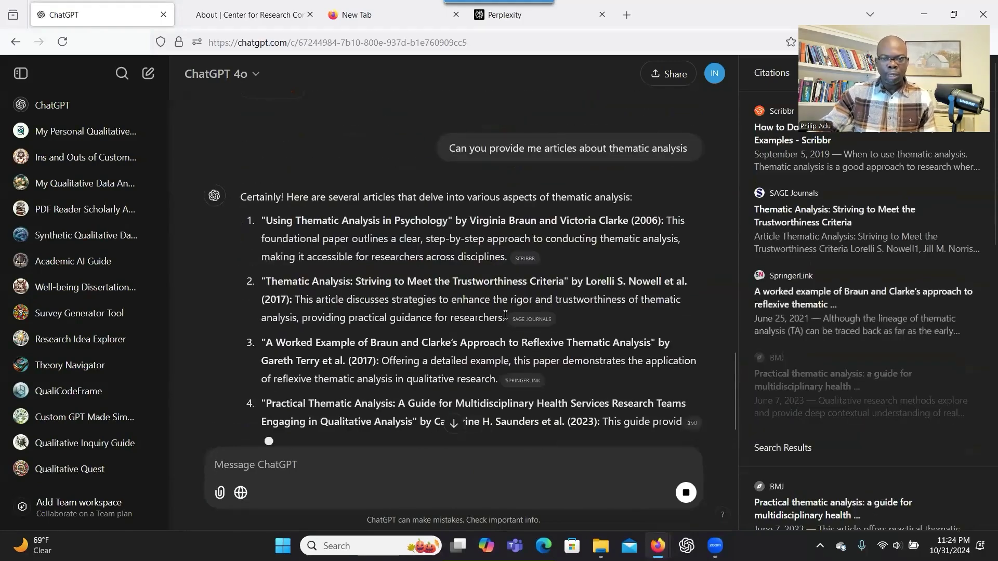
{"action": "scroll", "coordinate": [507, 310], "scroll_direction": "up", "scroll_amount": 5}
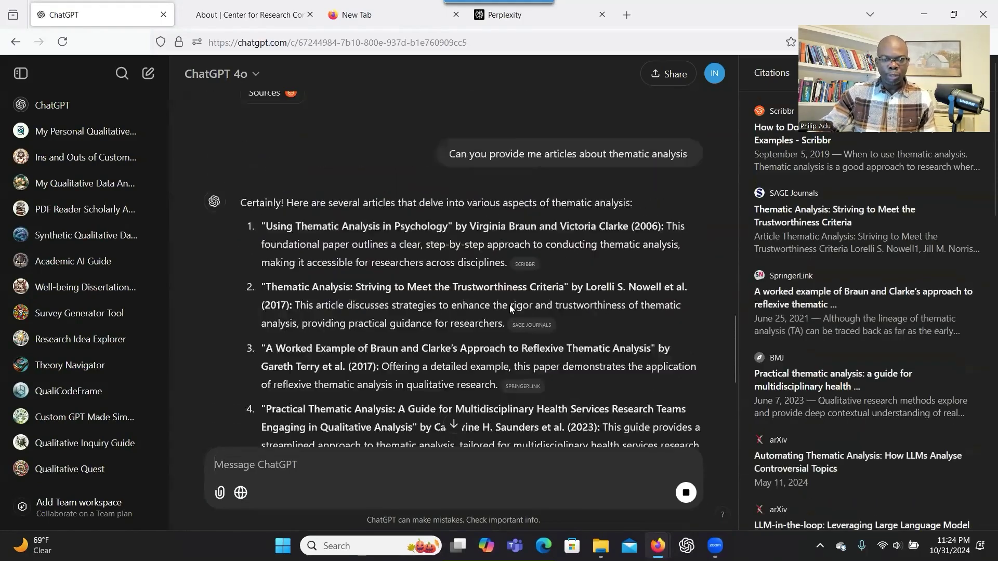
{"action": "left_click", "coordinate": [529, 370]}
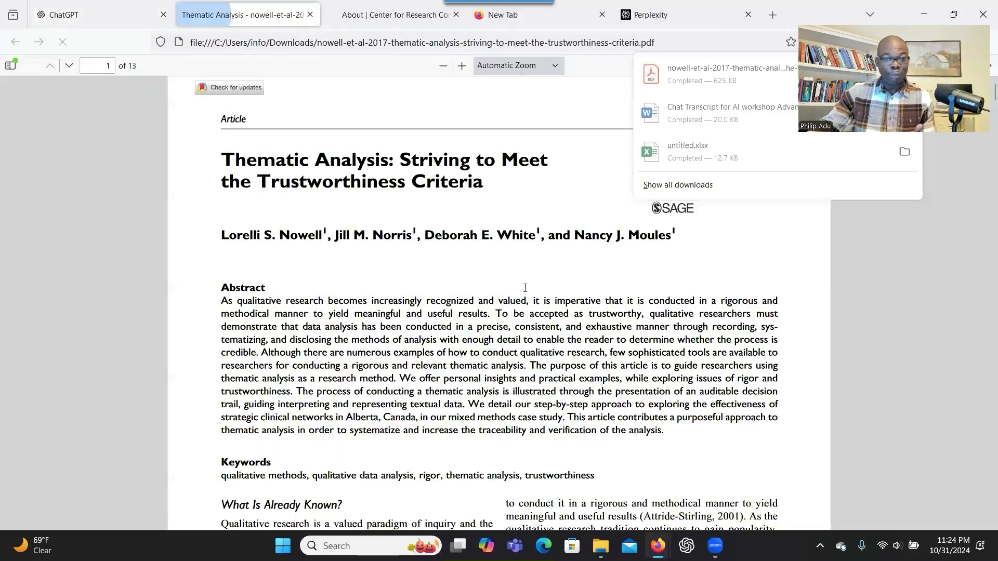
{"action": "scroll", "coordinate": [525, 288], "scroll_direction": "down", "scroll_amount": 3}
{"action": "scroll", "coordinate": [526, 289], "scroll_direction": "up", "scroll_amount": 3}
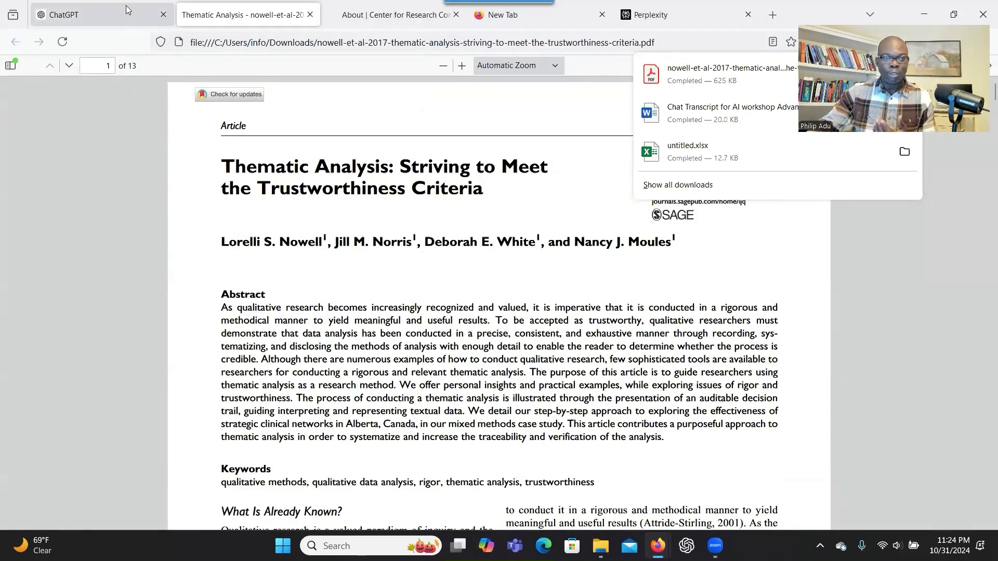
{"action": "left_click", "coordinate": [99, 15]}
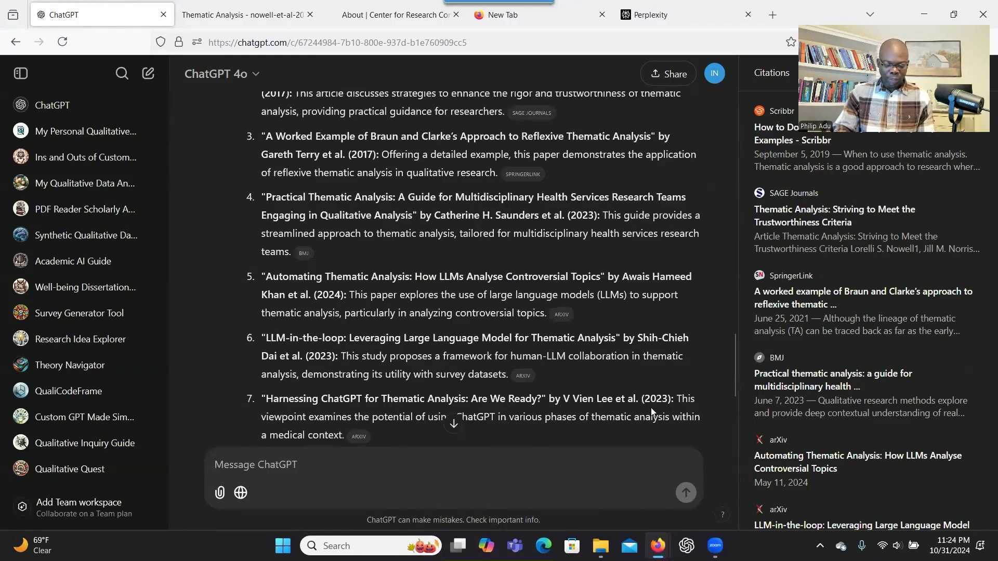
Step: Send the prompt "Search for articles about mental health stigma" in the same conversation
{"action": "type", "text": "Search for articles about mental health sti"}
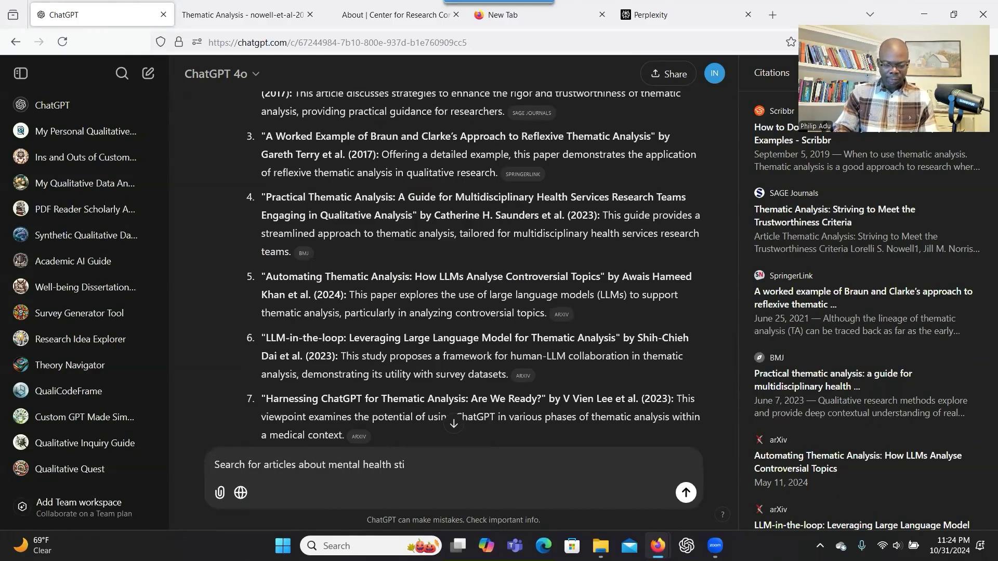
{"action": "type", "text": "gaa"}
{"action": "key", "text": "Return"}
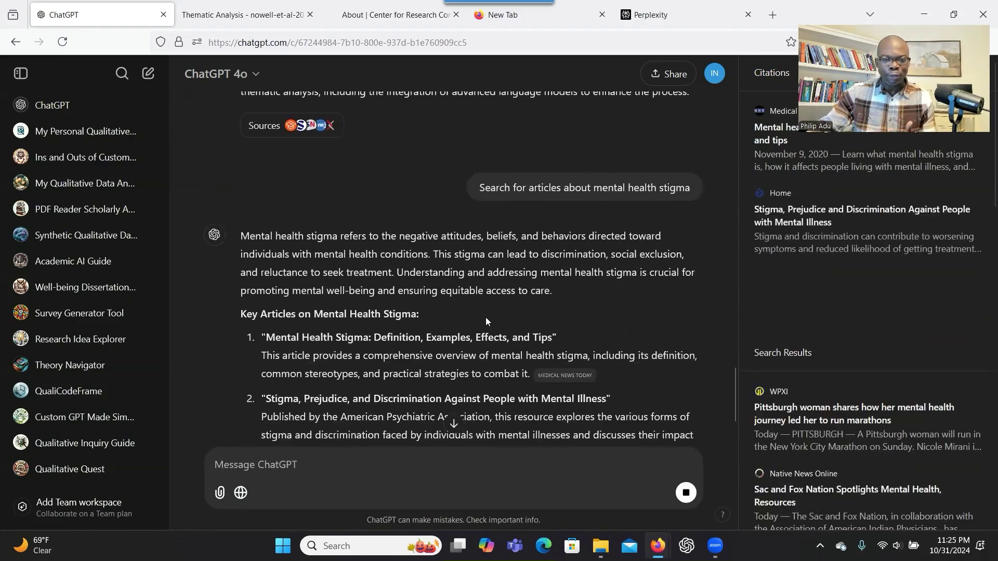
Step: Review the listed mental health stigma articles, view the Medical News Today source of the first one, and return to the conversation
{"action": "scroll", "coordinate": [491, 319], "scroll_direction": "down", "scroll_amount": 3}
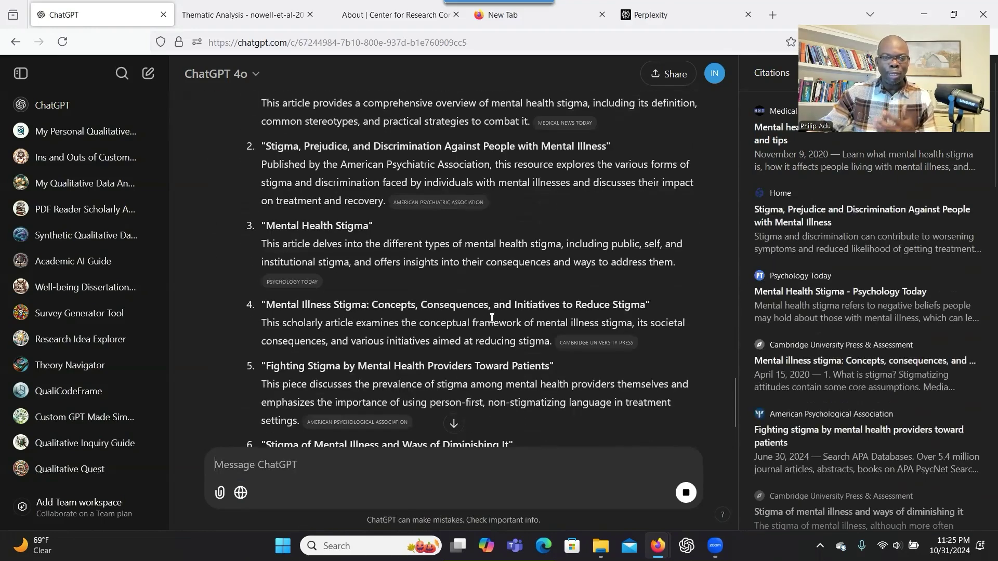
{"action": "scroll", "coordinate": [526, 261], "scroll_direction": "up", "scroll_amount": 3}
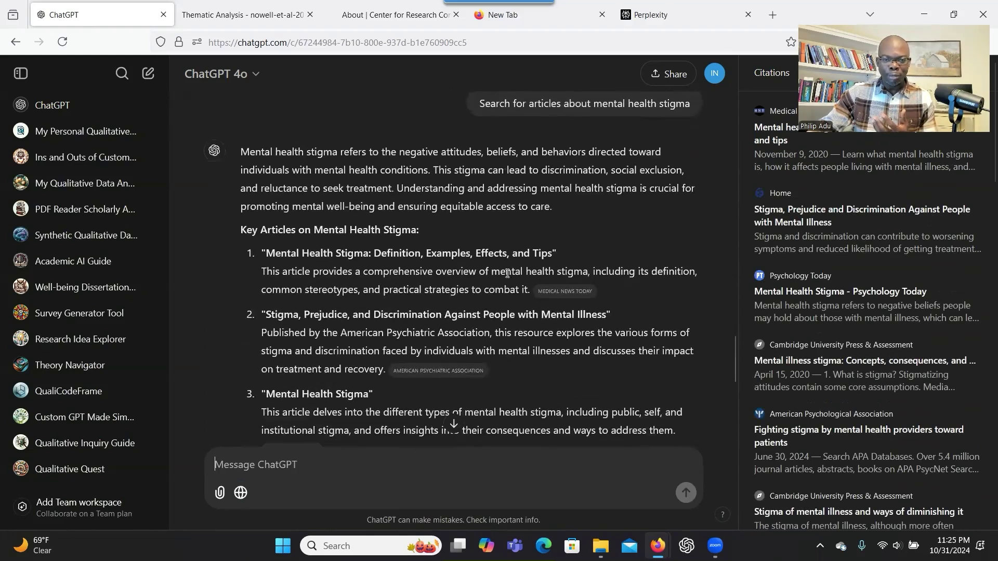
{"action": "left_click", "coordinate": [565, 291]}
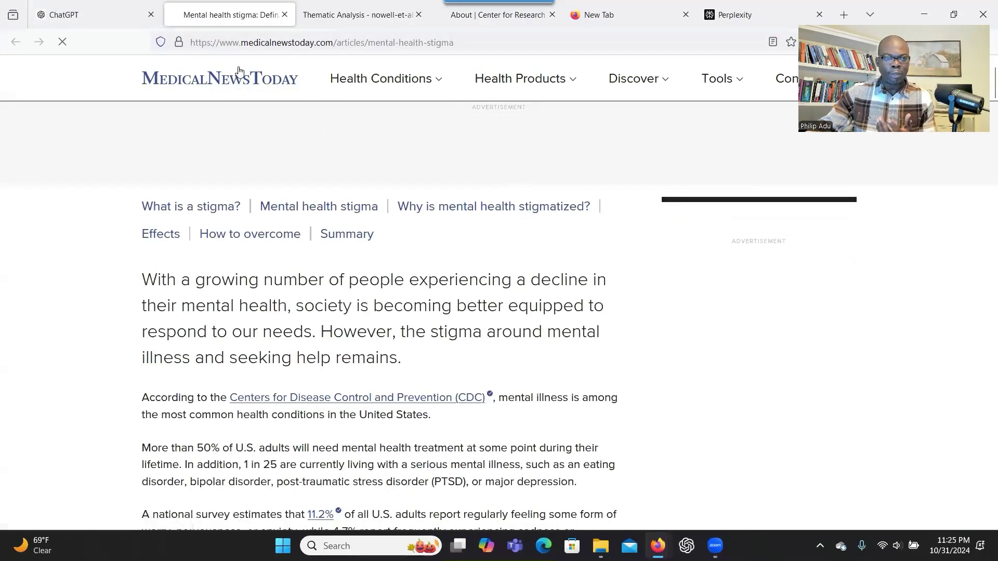
{"action": "left_click", "coordinate": [113, 10]}
{"action": "scroll", "coordinate": [419, 314], "scroll_direction": "down", "scroll_amount": 10}
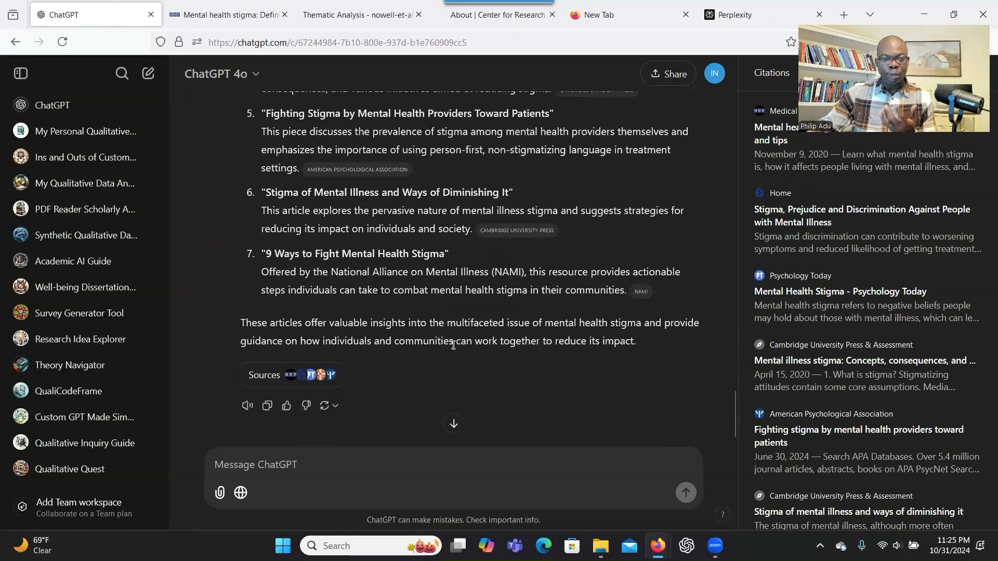
Step: Edit the mental health stigma prompt to read "Search for research articles about mental health stigma" and resend it
{"action": "scroll", "coordinate": [404, 327], "scroll_direction": "up", "scroll_amount": 15}
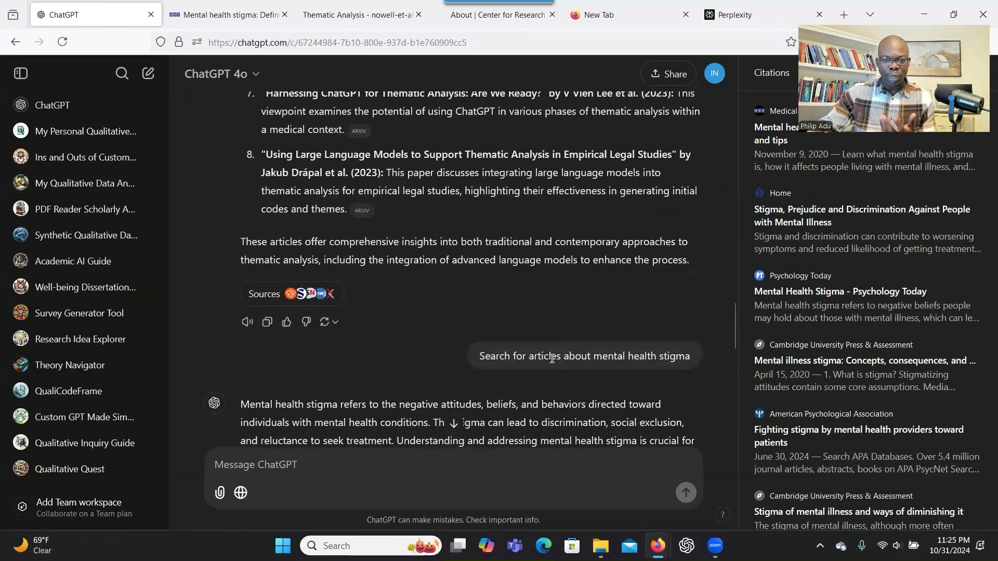
{"action": "left_click", "coordinate": [447, 354]}
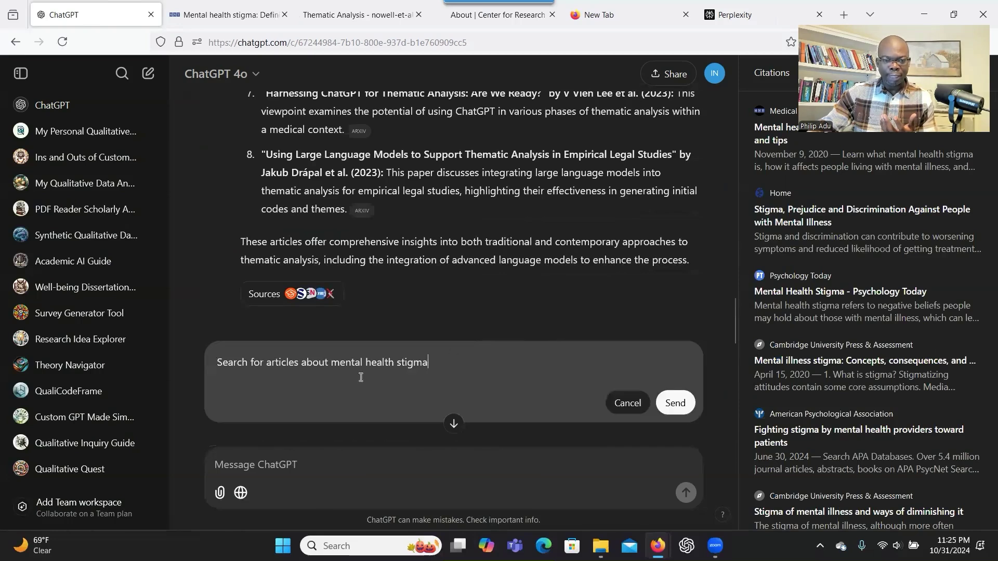
{"action": "left_click", "coordinate": [267, 362]}
{"action": "type", "text": "resea"}
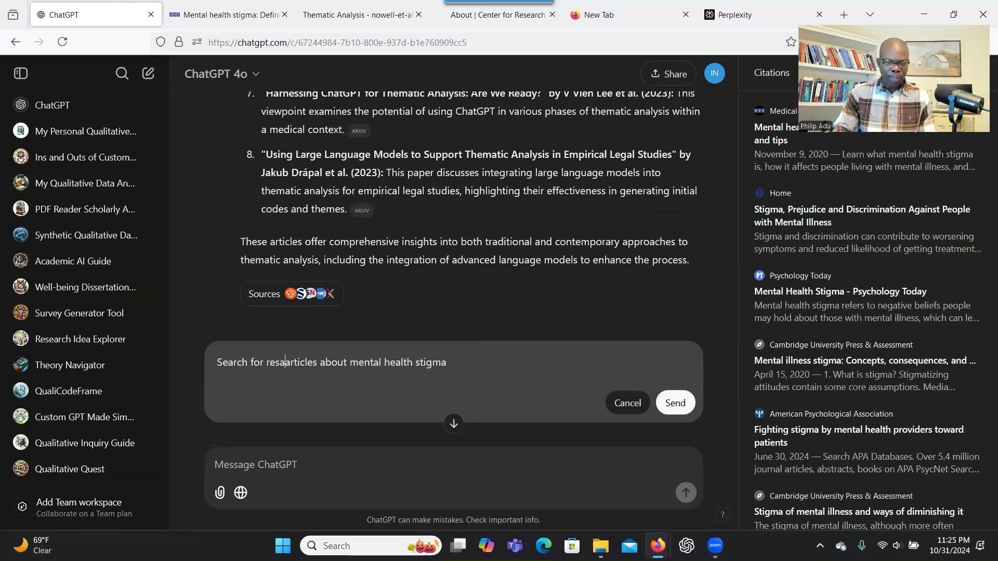
{"action": "type", "text": "rch"}
{"action": "left_click", "coordinate": [661, 399]}
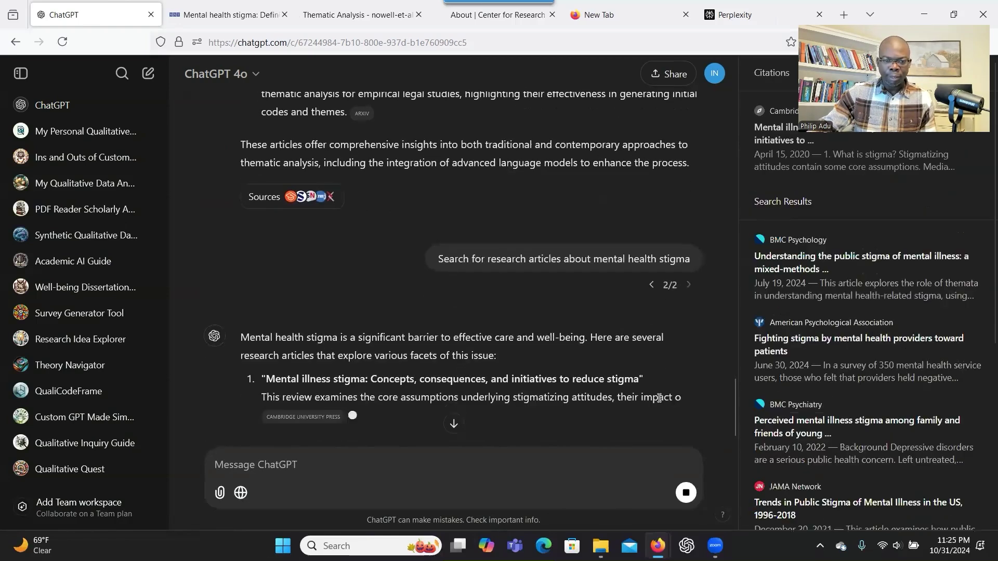
Step: Review the research article list, view the Cambridge University Press source of the first article, and return to the conversation
{"action": "scroll", "coordinate": [658, 397], "scroll_direction": "down", "scroll_amount": 1}
{"action": "scroll", "coordinate": [656, 395], "scroll_direction": "down", "scroll_amount": 1}
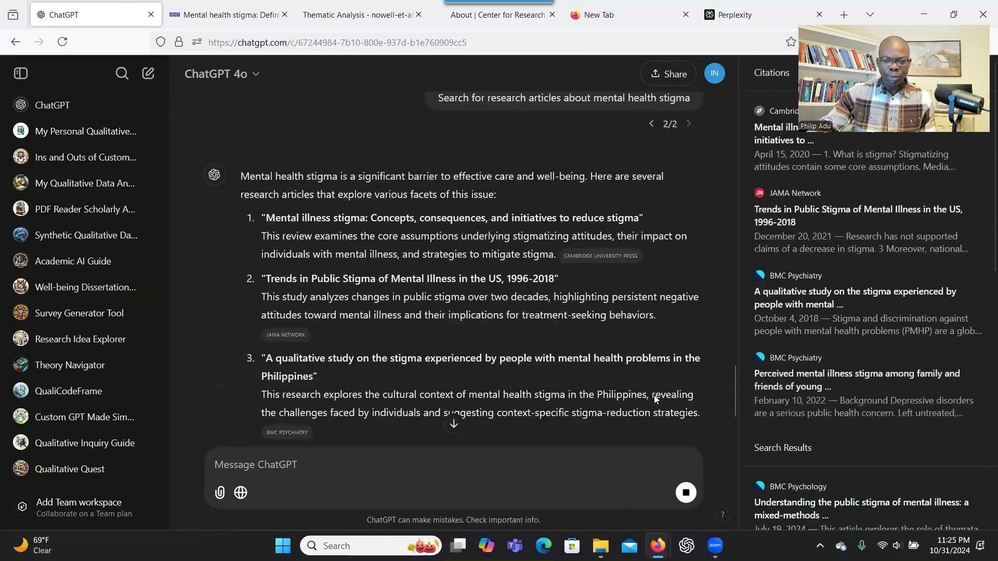
{"action": "scroll", "coordinate": [655, 397], "scroll_direction": "down", "scroll_amount": 2}
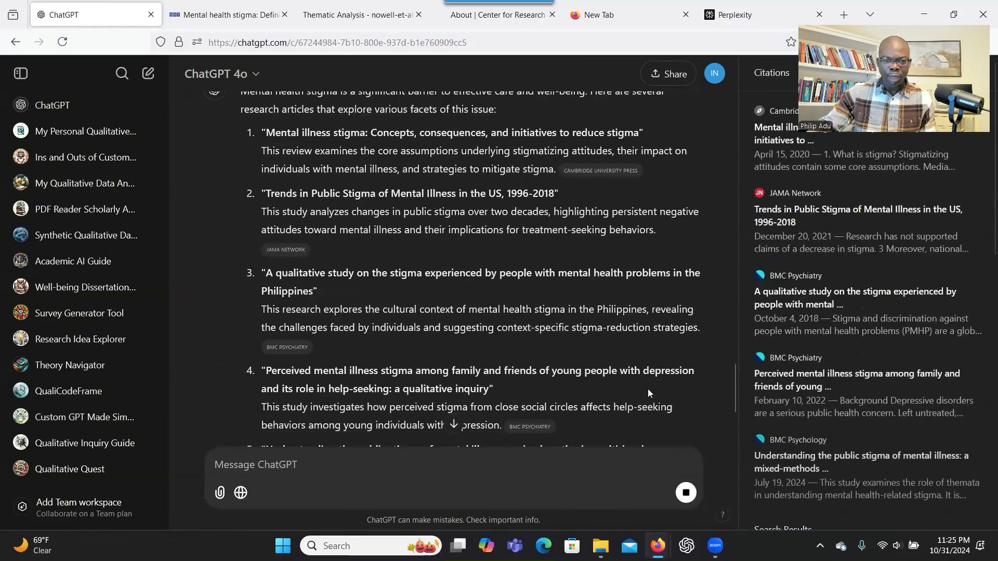
{"action": "left_click", "coordinate": [577, 173]}
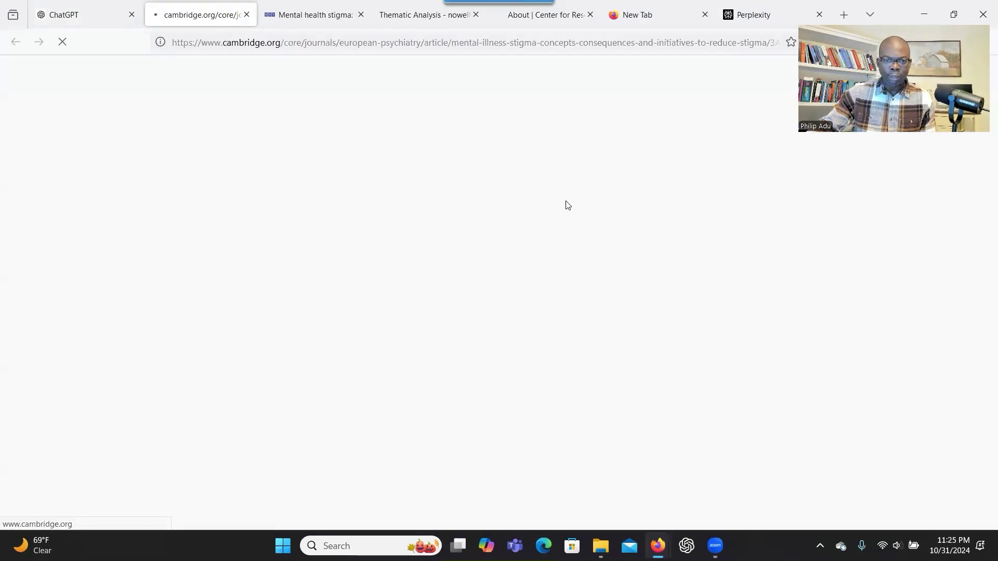
{"action": "scroll", "coordinate": [328, 312], "scroll_direction": "down", "scroll_amount": 3}
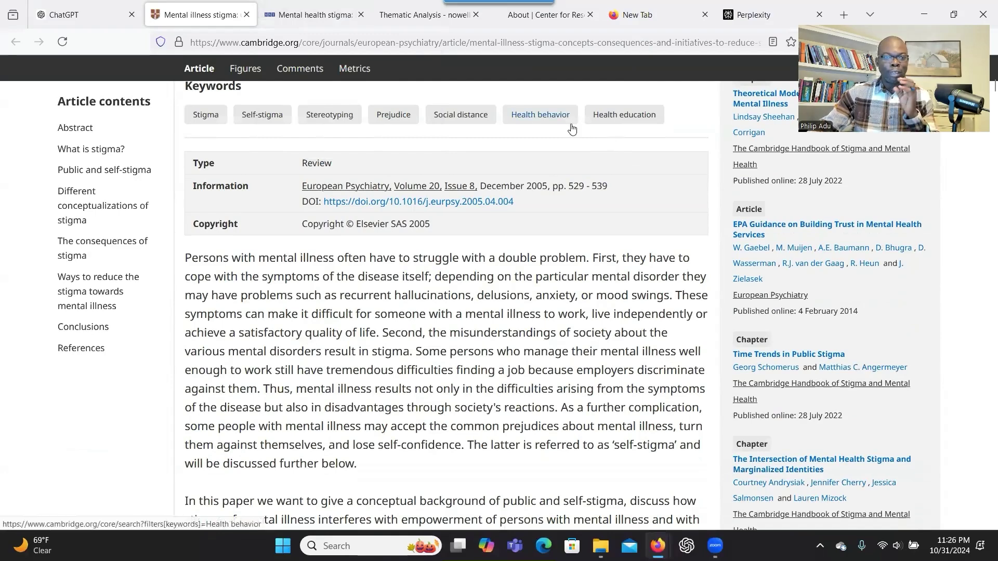
{"action": "left_click", "coordinate": [83, 15]}
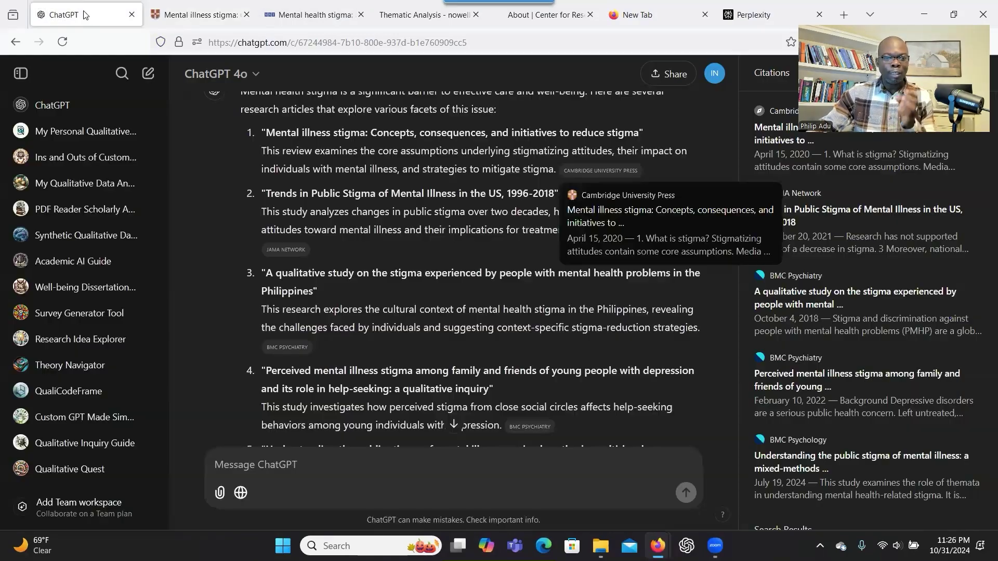
Step: Examine the remaining research articles and open the BMC Psychology source of the mixed-methods study on public stigma
{"action": "triple_click", "coordinate": [373, 307]}
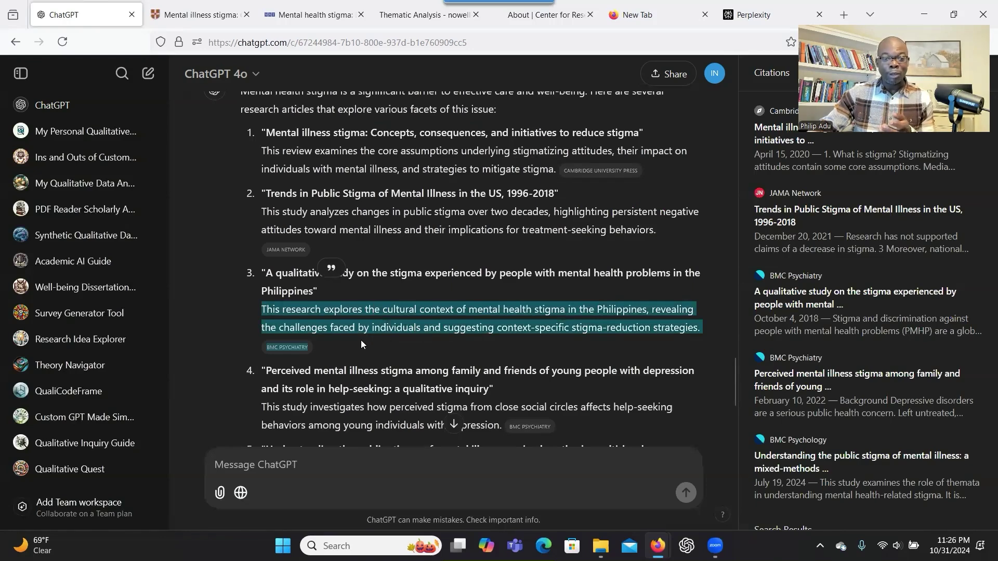
{"action": "scroll", "coordinate": [382, 341], "scroll_direction": "down", "scroll_amount": 3}
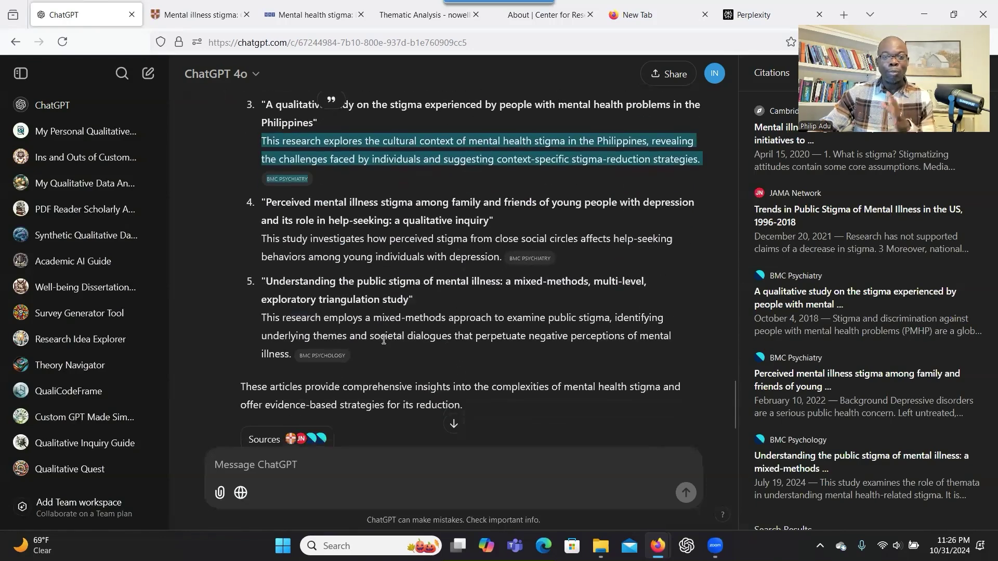
{"action": "left_click", "coordinate": [323, 355]}
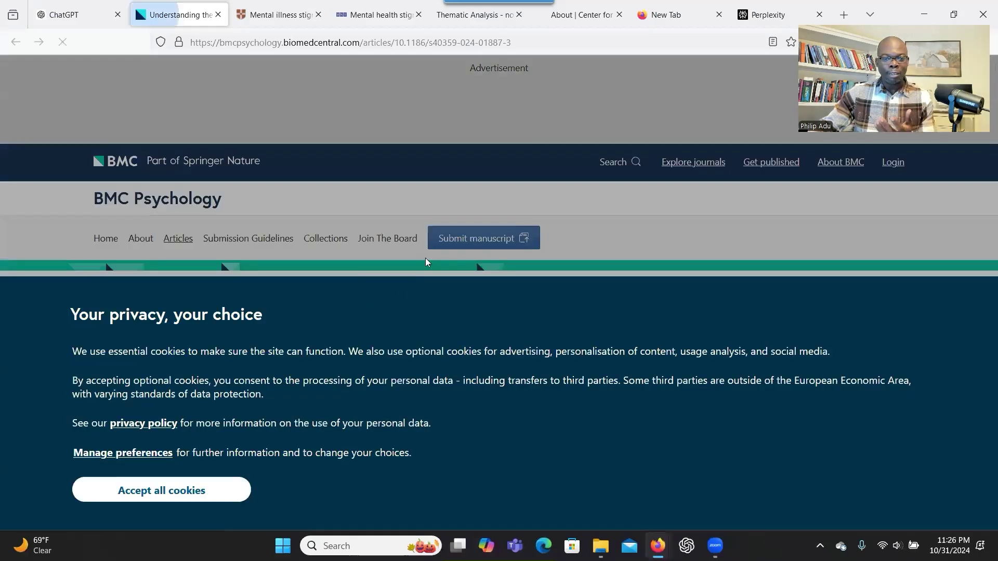
{"action": "scroll", "coordinate": [426, 260], "scroll_direction": "down", "scroll_amount": 3}
{"action": "scroll", "coordinate": [422, 269], "scroll_direction": "up", "scroll_amount": 1}
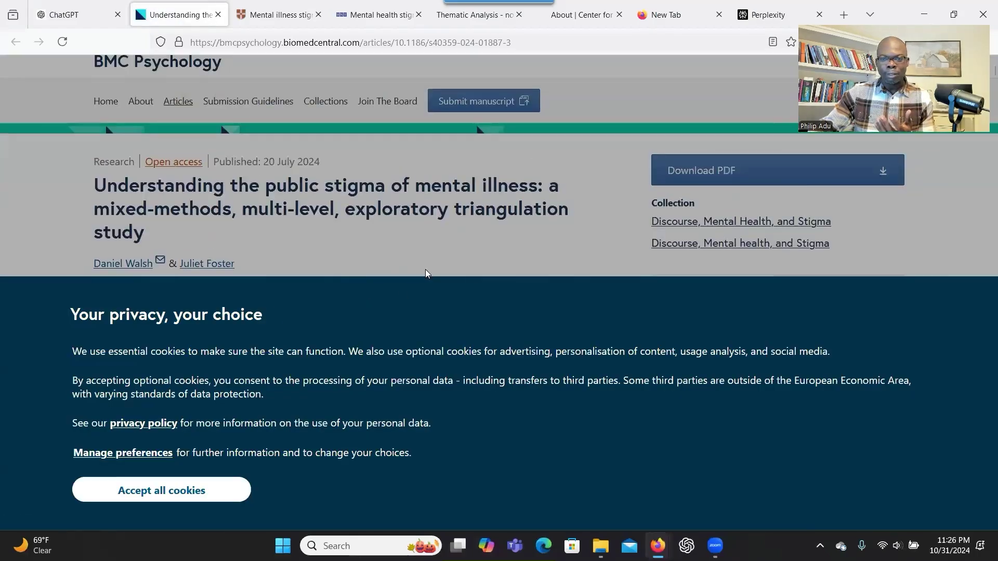
Step: Start a new ChatGPT chat and attach the Participant 1 to Participant 5 documents from the "Interview data about job search and training program" folder
{"action": "key", "text": "ctrl+shift+Tab"}
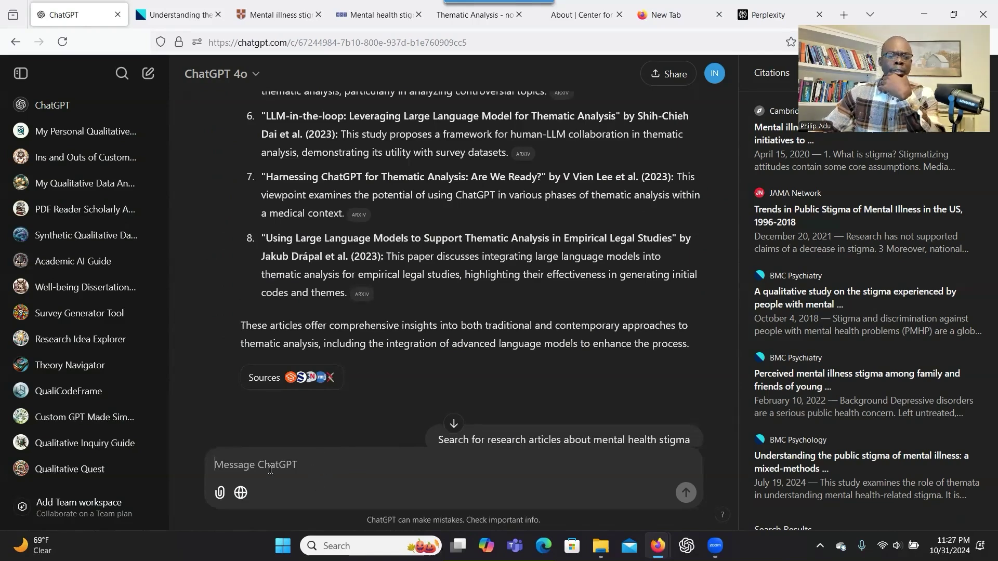
{"action": "left_click", "coordinate": [65, 105]}
{"action": "left_click", "coordinate": [350, 305]}
{"action": "left_click", "coordinate": [379, 407]}
{"action": "left_click", "coordinate": [270, 129]}
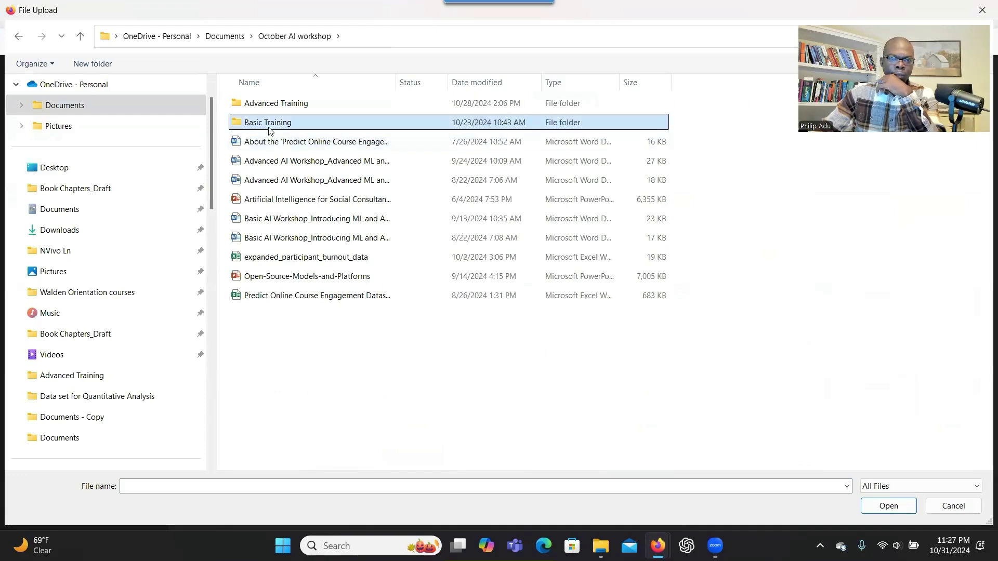
{"action": "double_click", "coordinate": [269, 129]}
{"action": "left_click", "coordinate": [290, 102]}
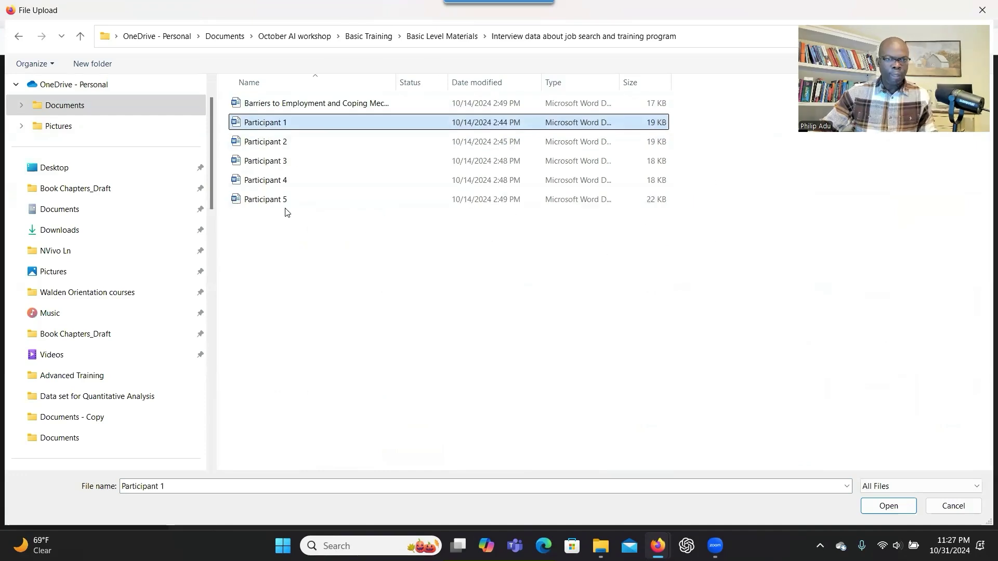
{"action": "left_click", "coordinate": [287, 200], "text": "shift"}
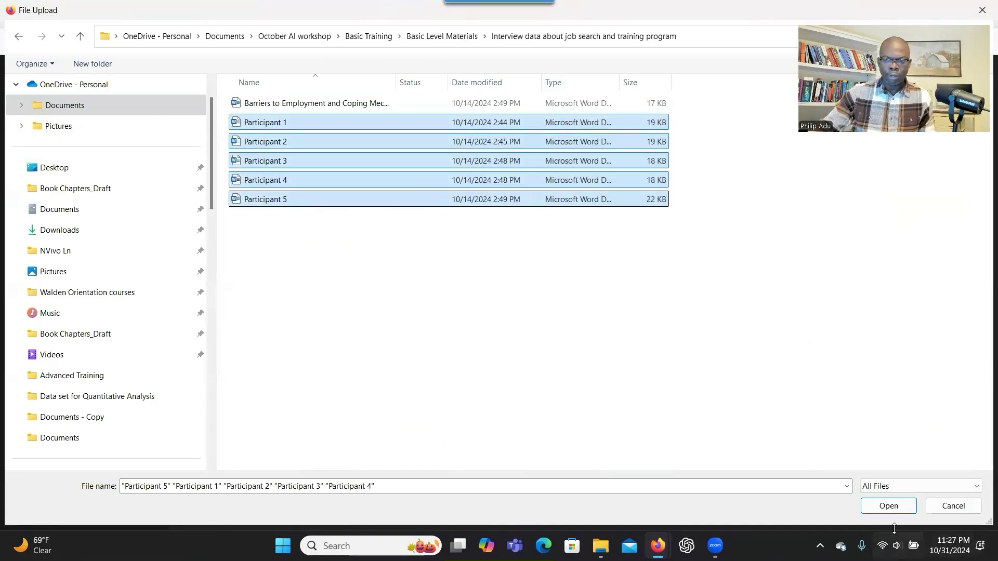
{"action": "left_click", "coordinate": [888, 506]}
Step: Open the "Barriers to Employment and Coping Mechanisms" document in Word and copy its first research question, about barriers to stable employment
{"action": "left_click", "coordinate": [606, 94]}
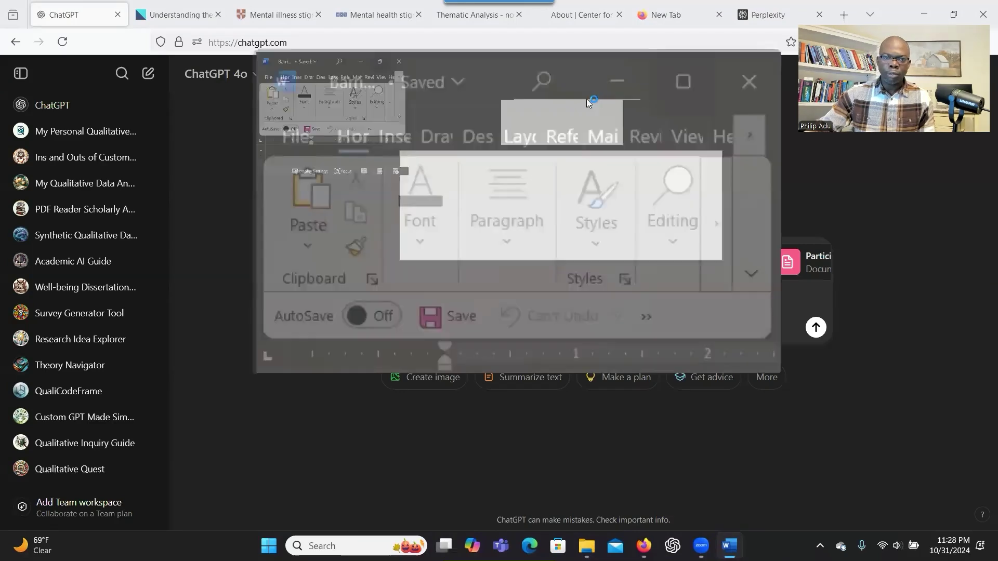
{"action": "scroll", "coordinate": [484, 270], "scroll_direction": "down", "scroll_amount": 2}
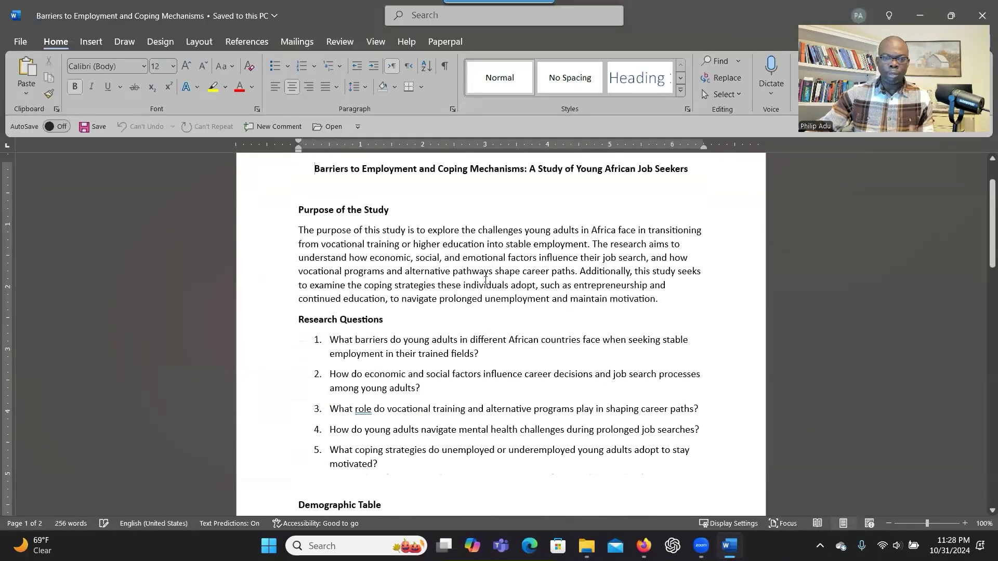
{"action": "left_click", "coordinate": [351, 341]}
{"action": "left_click_drag", "start_coordinate": [333, 341], "coordinate": [455, 360]}
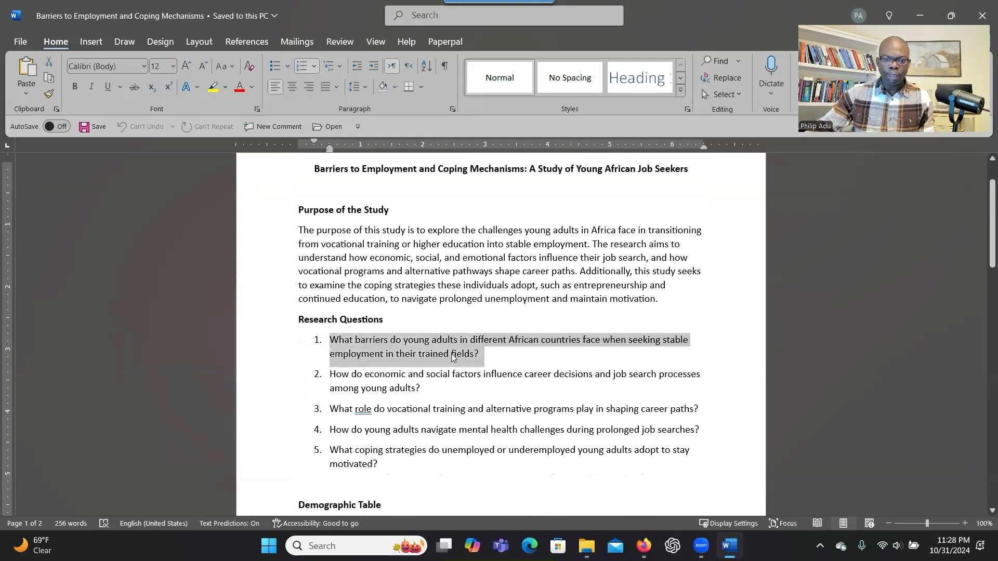
{"action": "right_click", "coordinate": [455, 359]}
{"action": "left_click", "coordinate": [494, 72]}
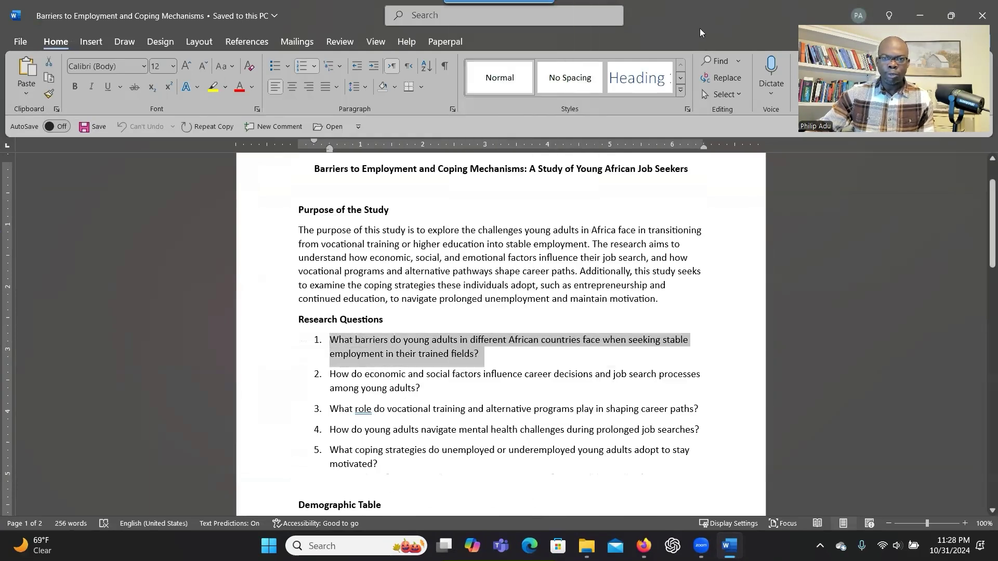
Step: Back in ChatGPT, enter the prompt "Can you generate themes addressing the research question," followed by the copied question in quotation marks
{"action": "left_click_drag", "start_coordinate": [700, 28], "coordinate": [487, 83]}
{"action": "left_click", "coordinate": [489, 72]}
{"action": "left_click", "coordinate": [501, 302]}
{"action": "type", "text": "addressing the research question, \""}
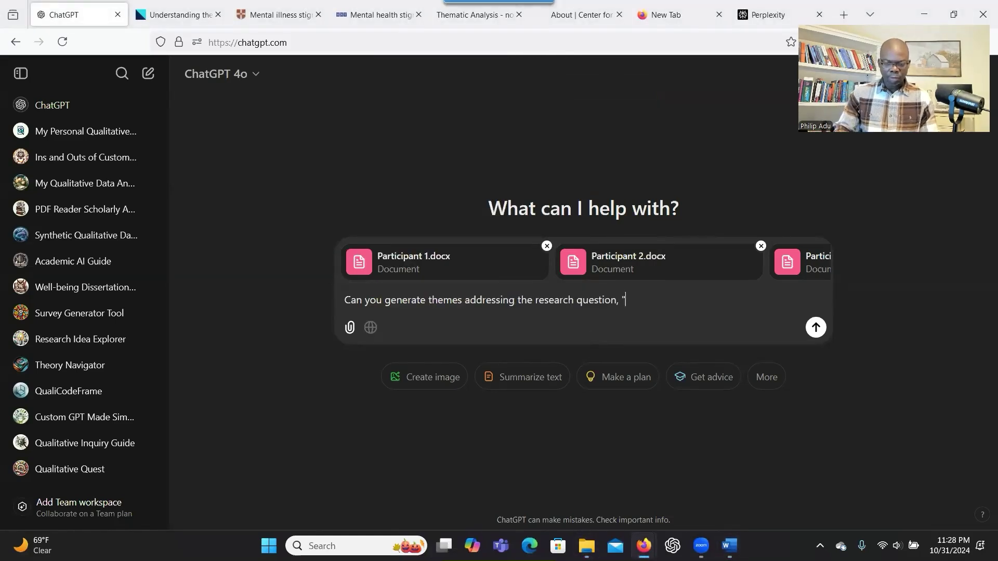
{"action": "key", "text": "ctrl+v"}
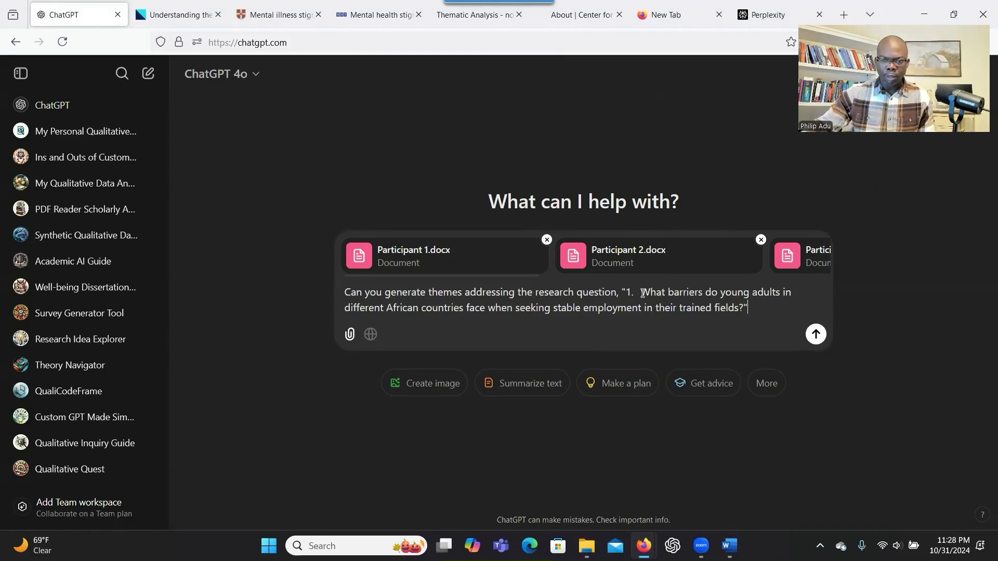
Step: Remove the list number "1." from the pasted research question and send the prompt
{"action": "left_click", "coordinate": [642, 287]}
{"action": "key", "text": "BackSpace"}
{"action": "key", "text": "BackSpace"}
{"action": "key", "text": "BackSpace"}
{"action": "key", "text": "BackSpace"}
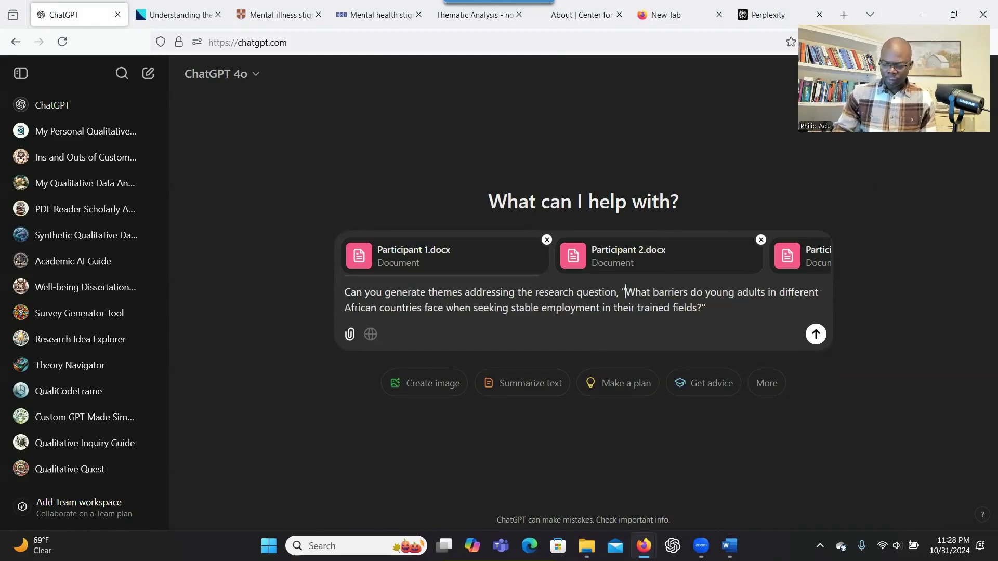
{"action": "left_click", "coordinate": [814, 336]}
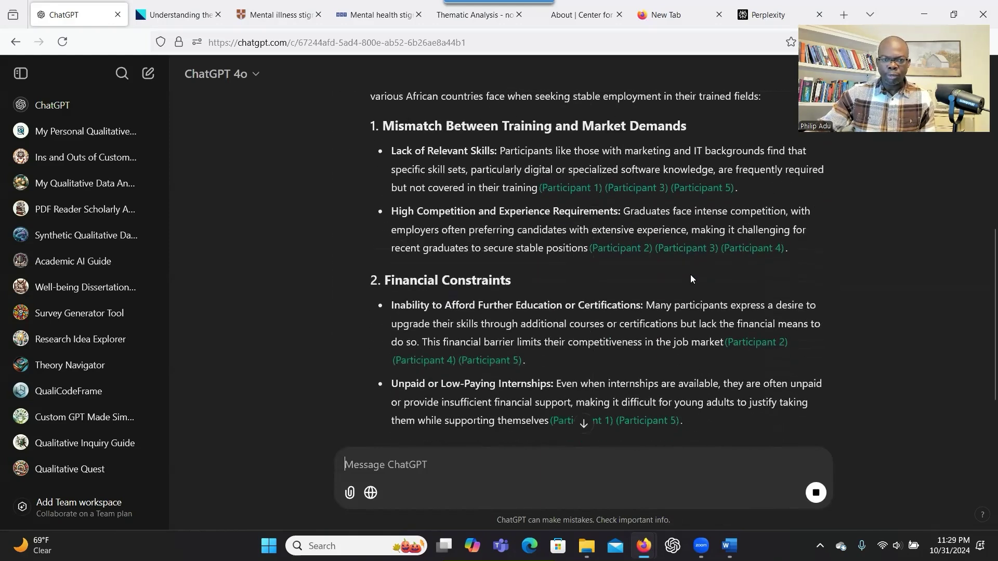
Step: Examine the generated themes and preview the participant documents cited for the lack of relevant skills
{"action": "mouse_move", "coordinate": [567, 176]}
{"action": "mouse_move", "coordinate": [634, 197]}
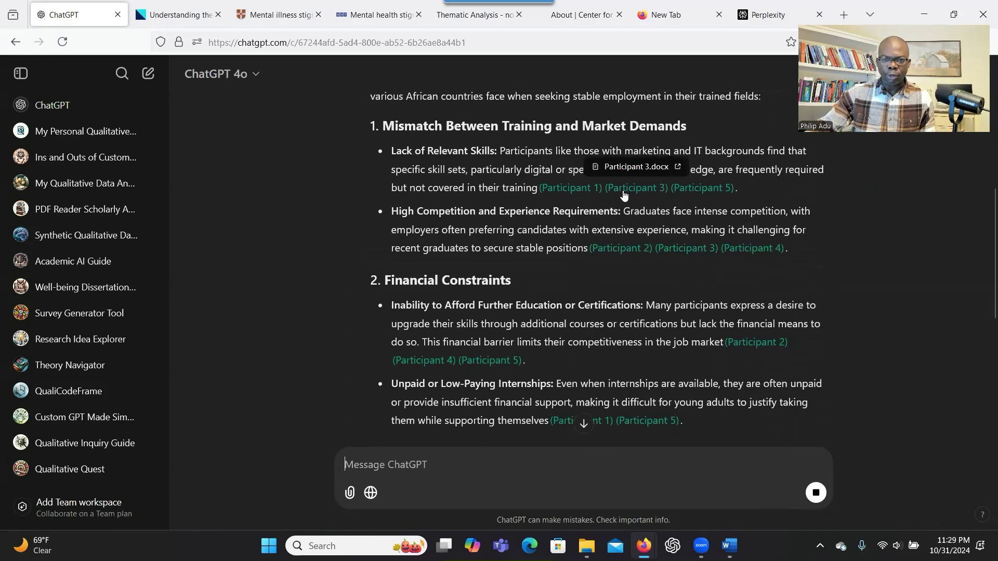
{"action": "mouse_move", "coordinate": [587, 196]}
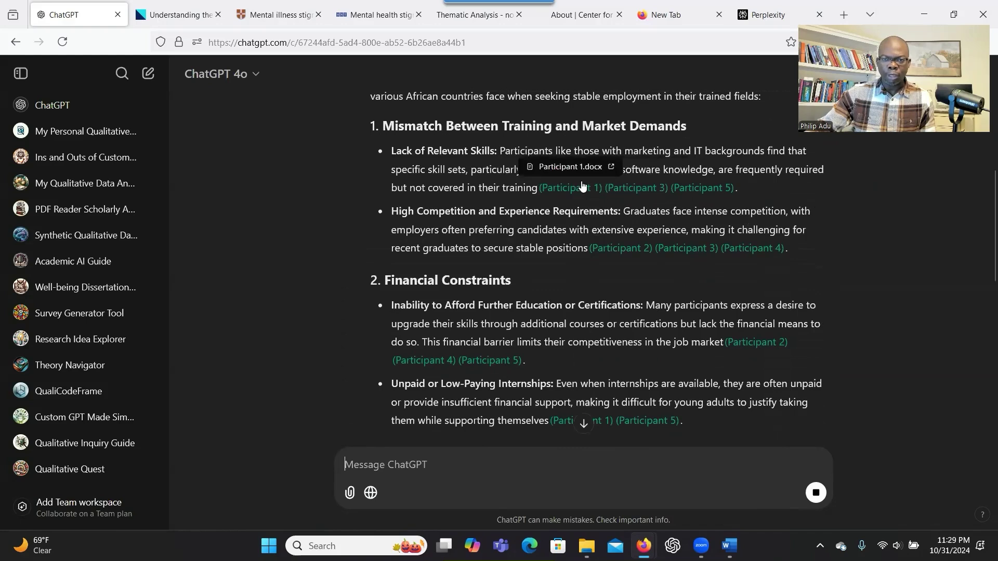
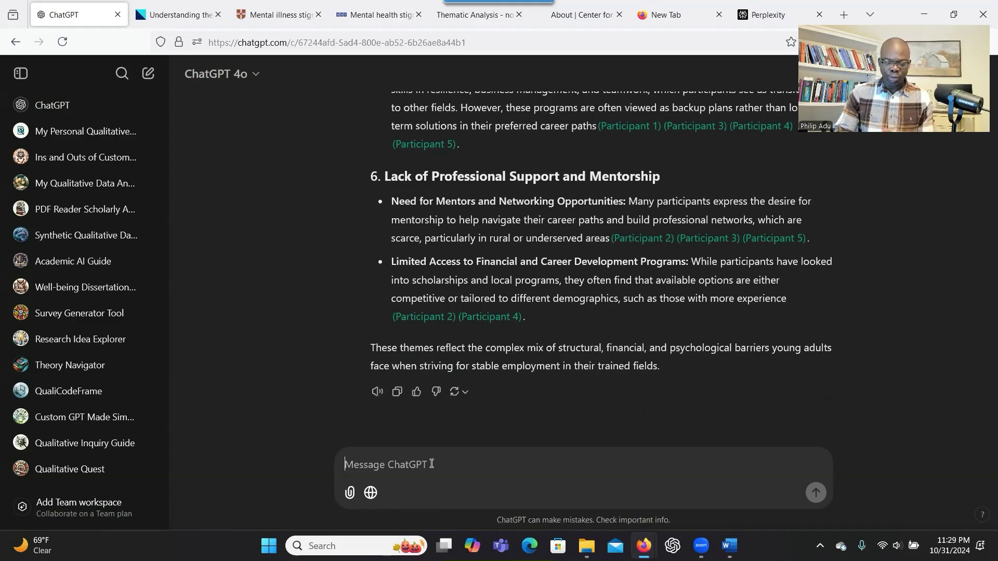
Step: Send the follow-up prompt "Can you search for scholarly articles related to the themes you have provide?"
{"action": "type", "text": "Can you search for scholarly article"}
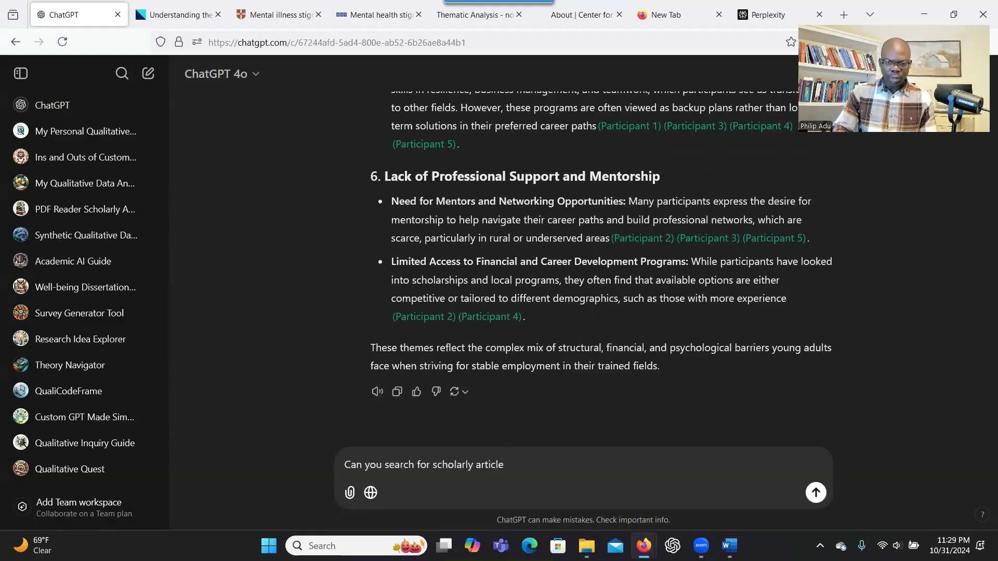
{"action": "type", "text": "s related to the themes you hav"}
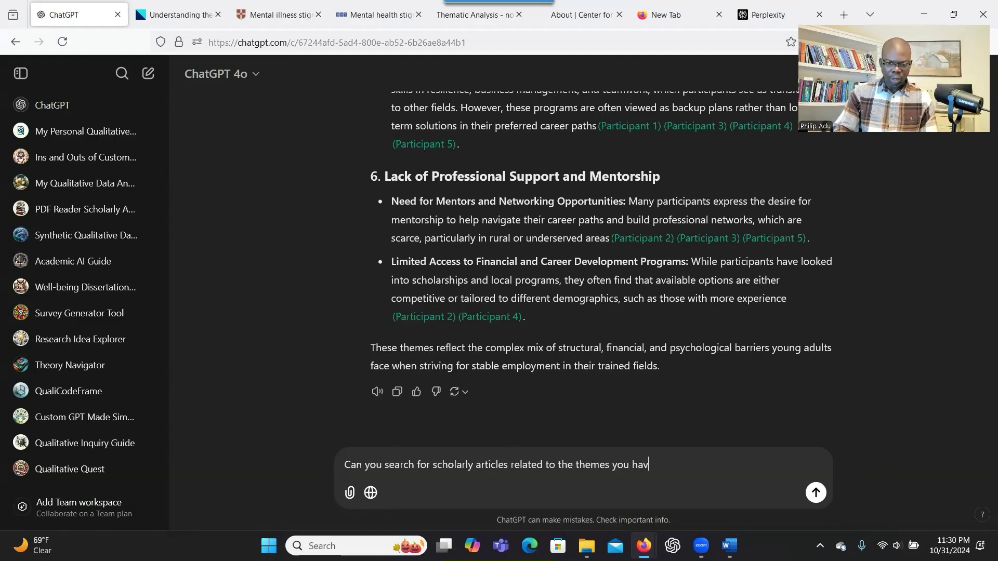
{"action": "type", "text": "e priovide"}
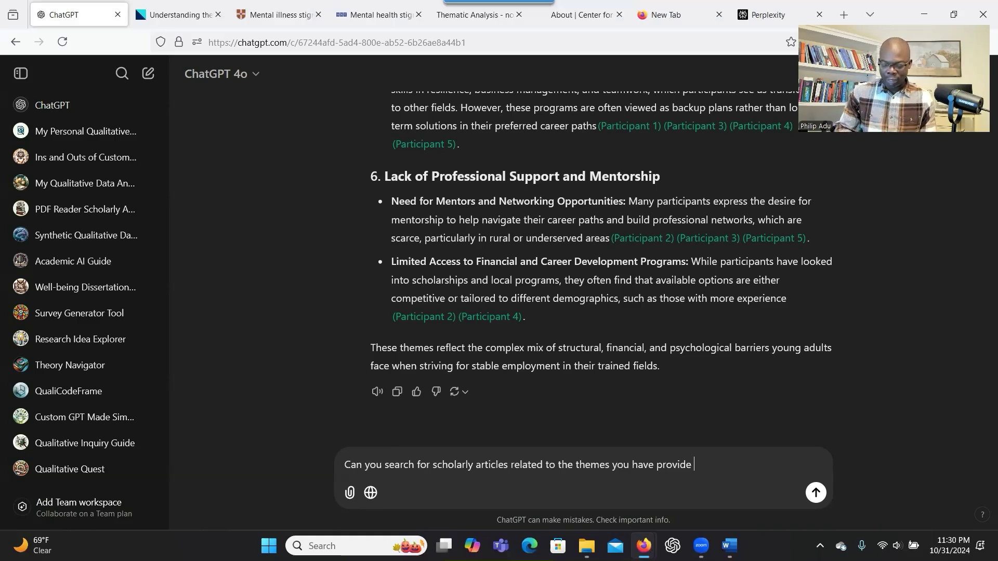
{"action": "type", "text": "?"}
{"action": "key", "text": "Return"}
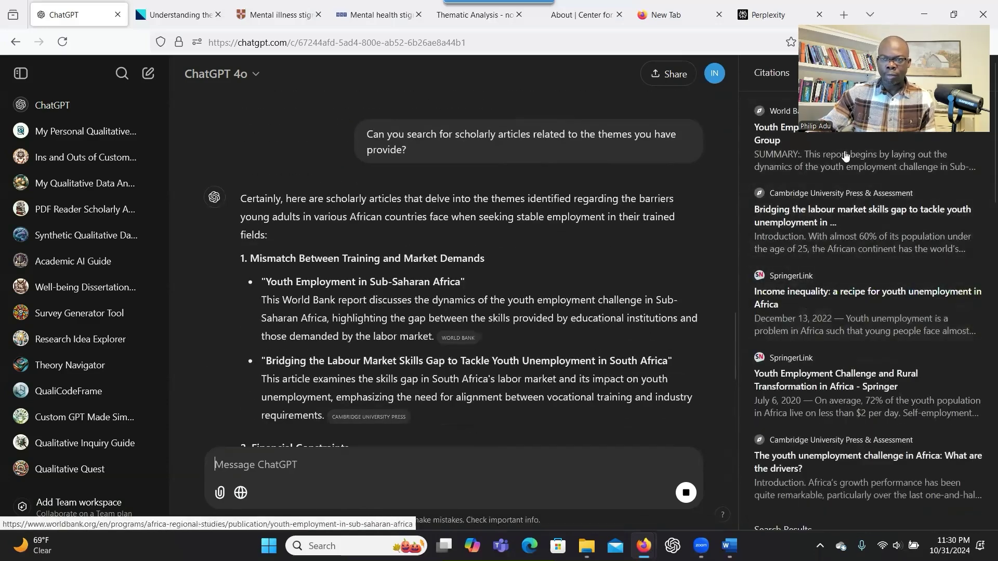
Step: Review the articles listed per theme, view the World Bank source on youth employment in Sub-Saharan Africa, and return to the conversation
{"action": "scroll", "coordinate": [560, 364], "scroll_direction": "down", "scroll_amount": 15}
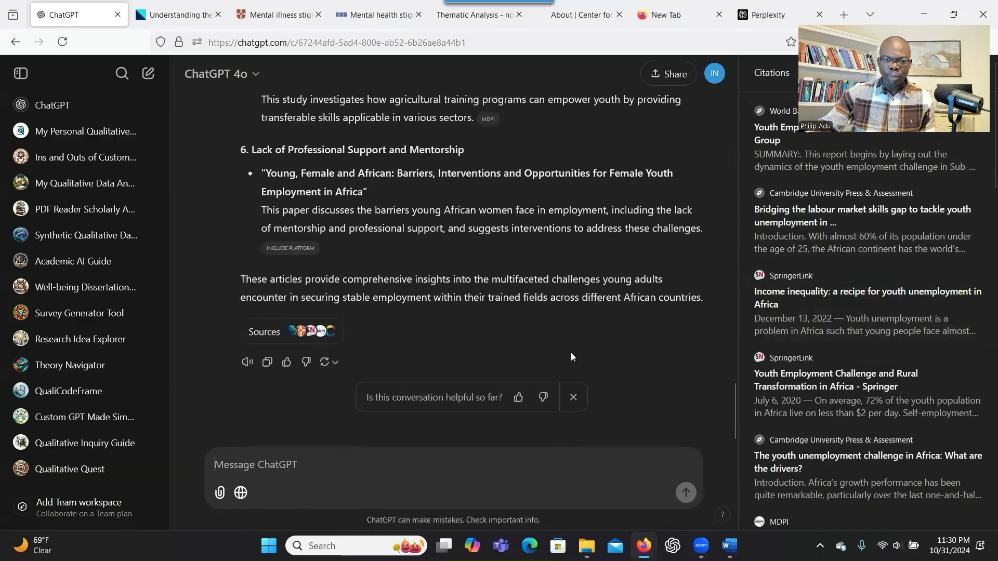
{"action": "scroll", "coordinate": [574, 348], "scroll_direction": "up", "scroll_amount": 10}
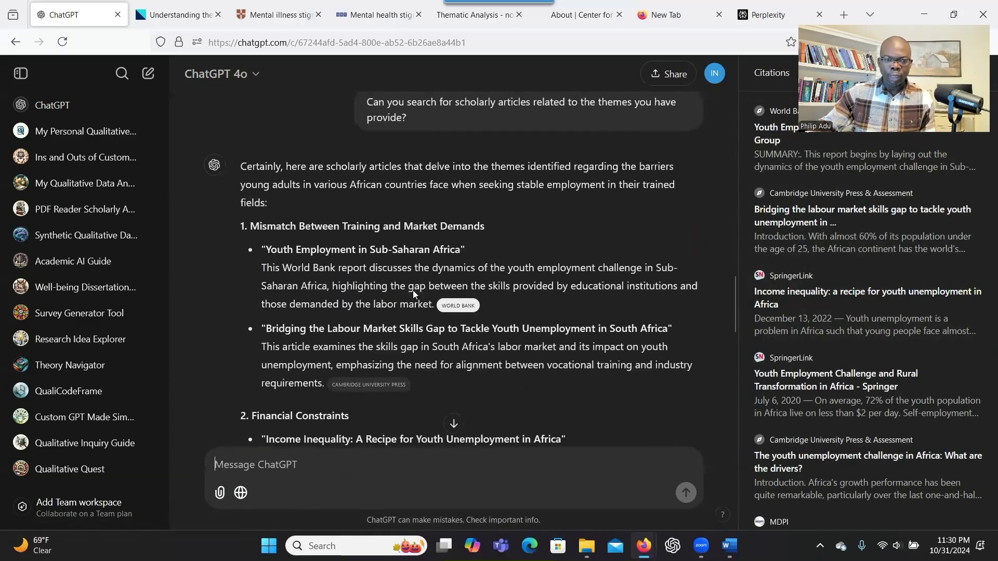
{"action": "mouse_move", "coordinate": [460, 309]}
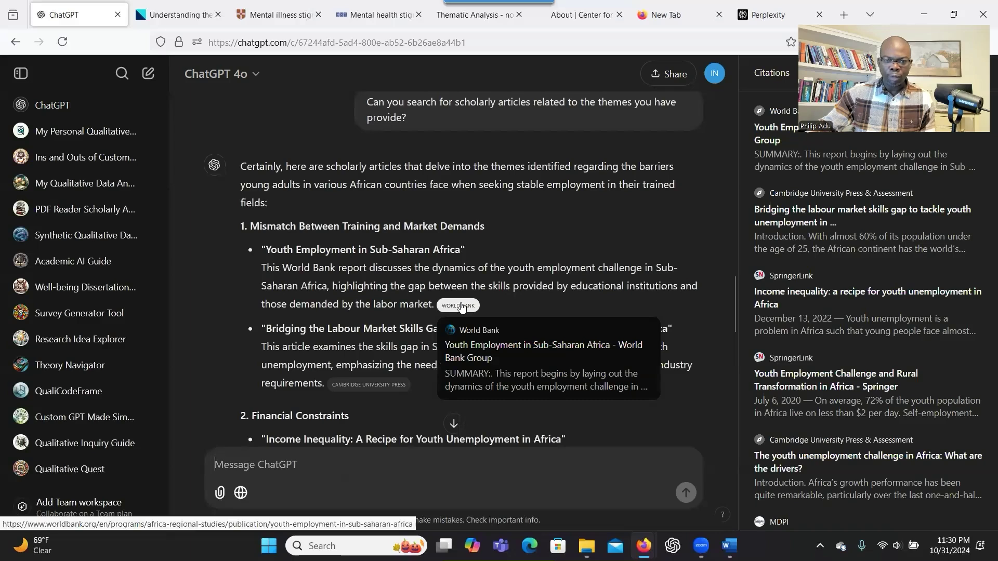
{"action": "left_click", "coordinate": [460, 307]}
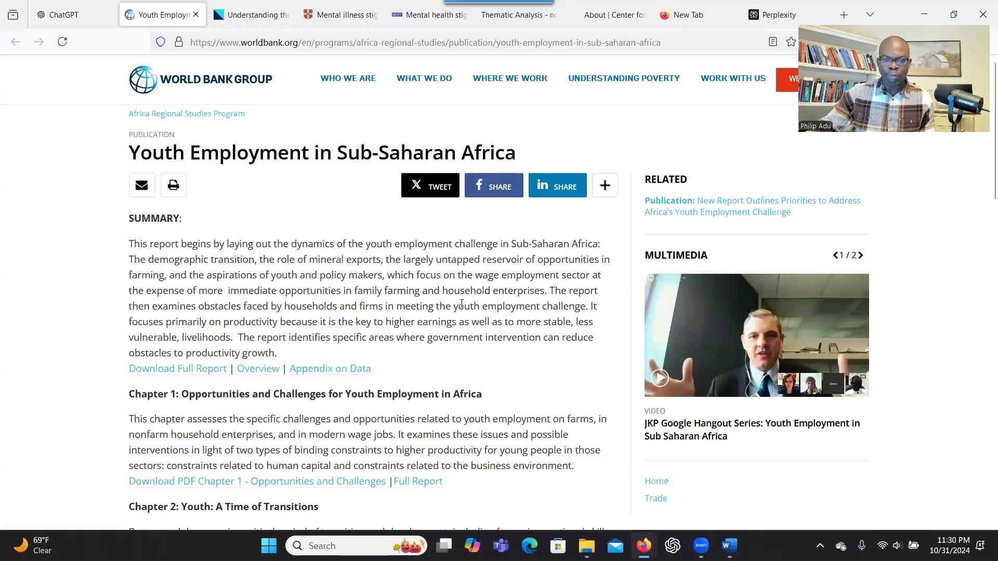
{"action": "scroll", "coordinate": [473, 323], "scroll_direction": "down", "scroll_amount": 5}
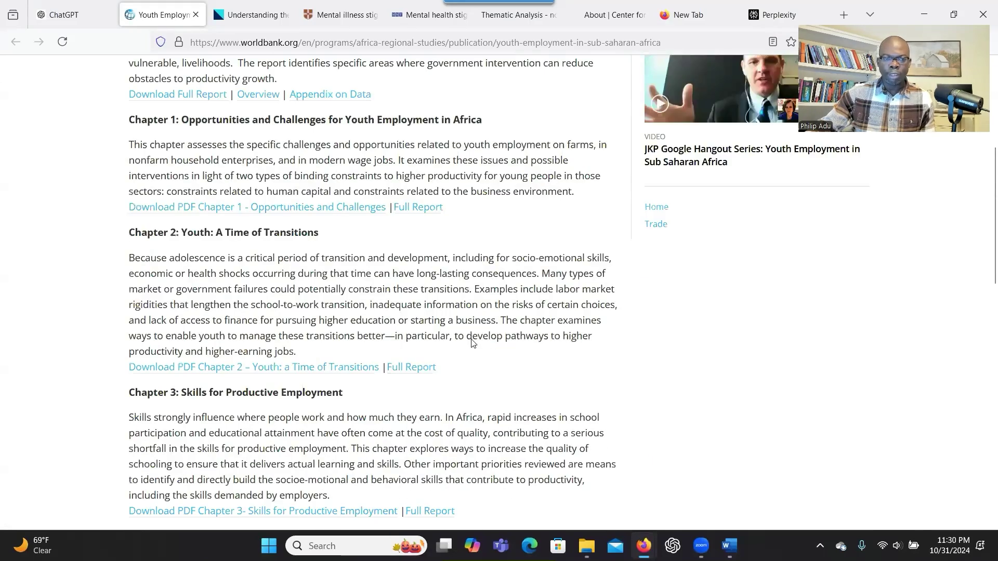
{"action": "scroll", "coordinate": [478, 333], "scroll_direction": "up", "scroll_amount": 2}
{"action": "scroll", "coordinate": [603, 110], "scroll_direction": "up", "scroll_amount": 3}
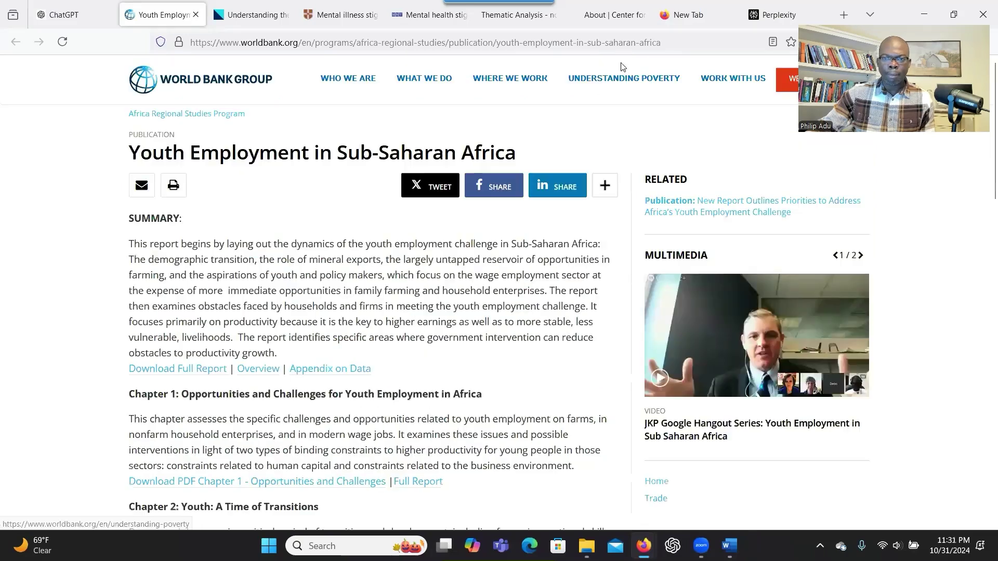
{"action": "left_click", "coordinate": [472, 89]}
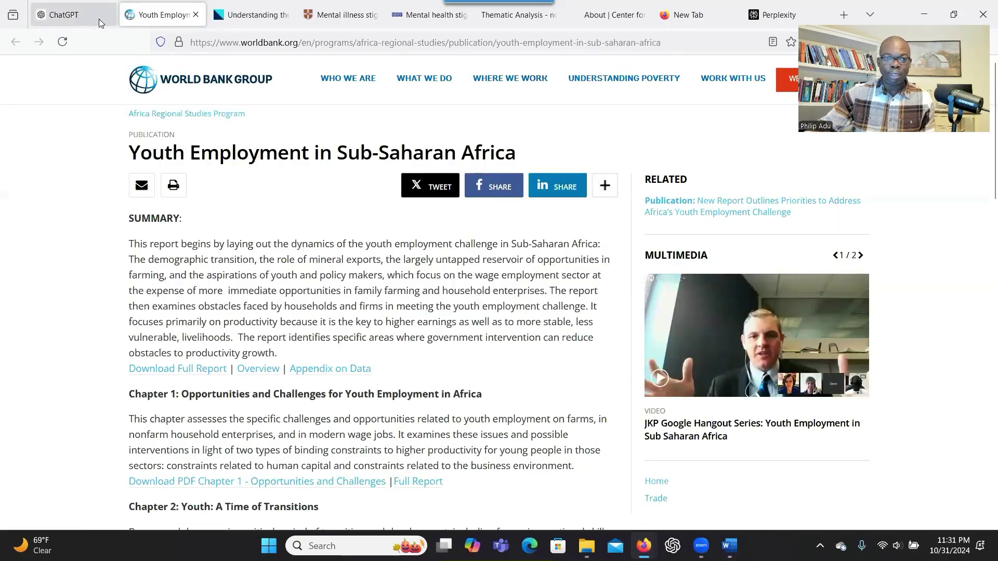
{"action": "left_click", "coordinate": [64, 15]}
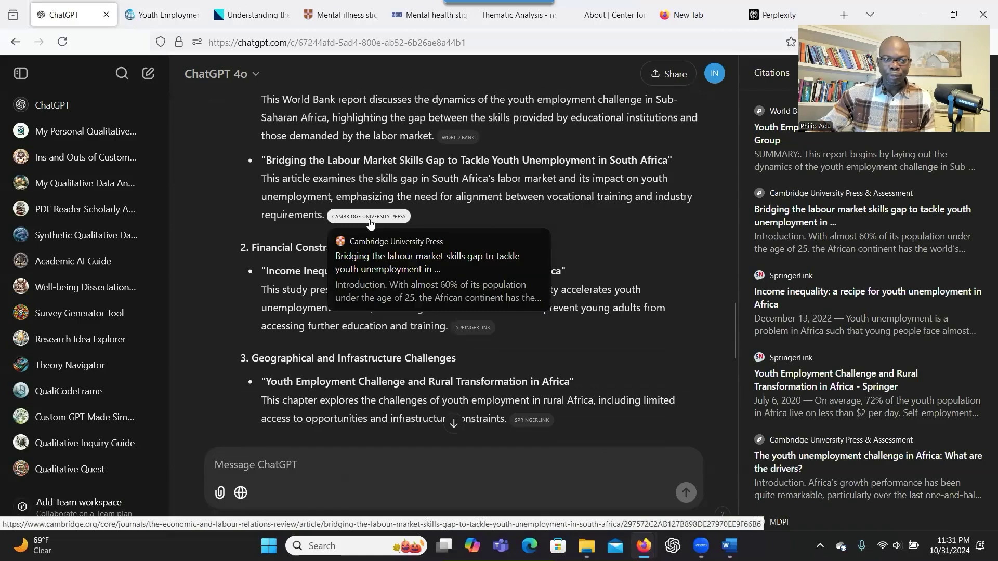
Step: View the Cambridge University Press article on bridging the labour market skills gap, read its abstract, and return to the conversation
{"action": "left_click", "coordinate": [370, 218]}
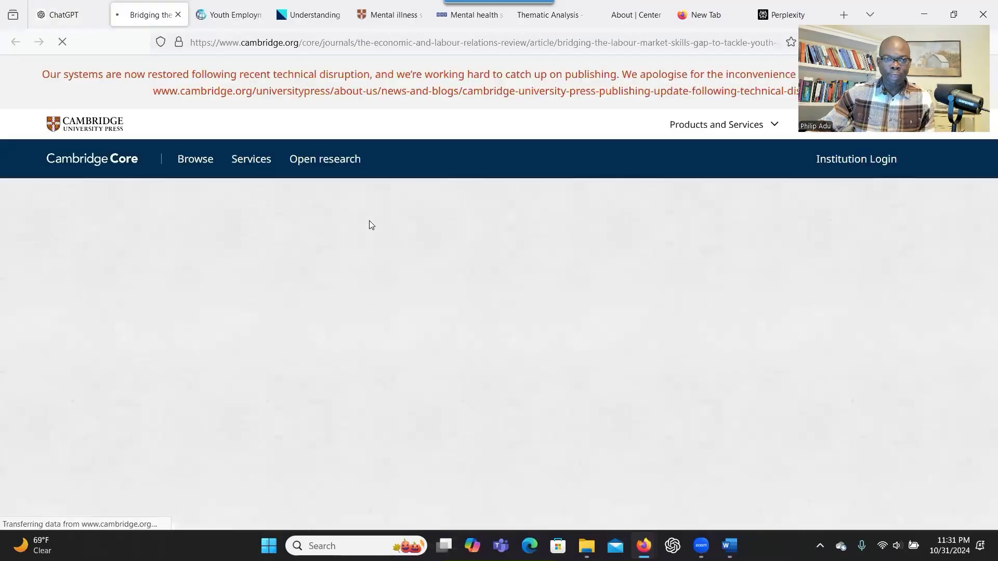
{"action": "scroll", "coordinate": [379, 252], "scroll_direction": "down", "scroll_amount": 4}
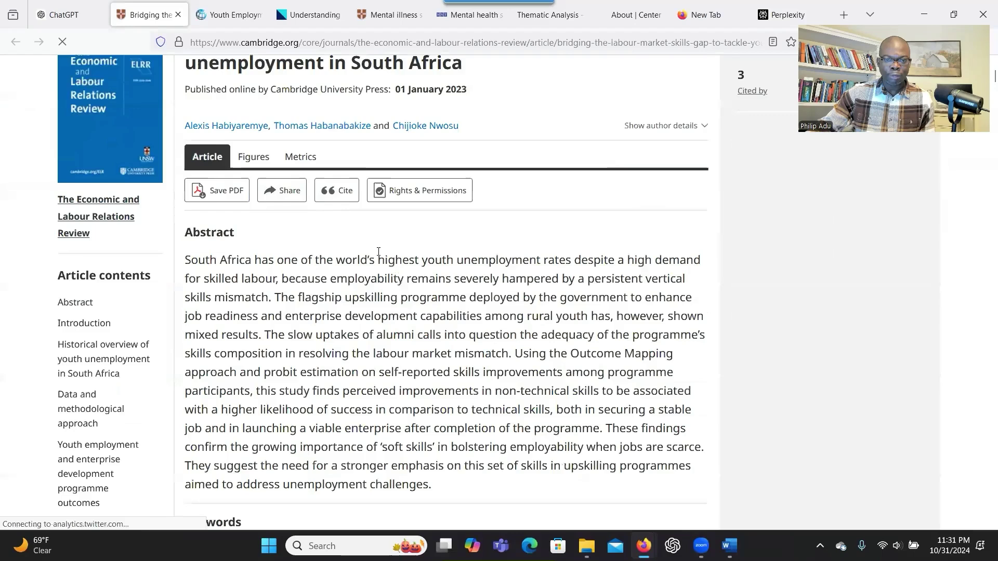
{"action": "scroll", "coordinate": [378, 253], "scroll_direction": "down", "scroll_amount": 1}
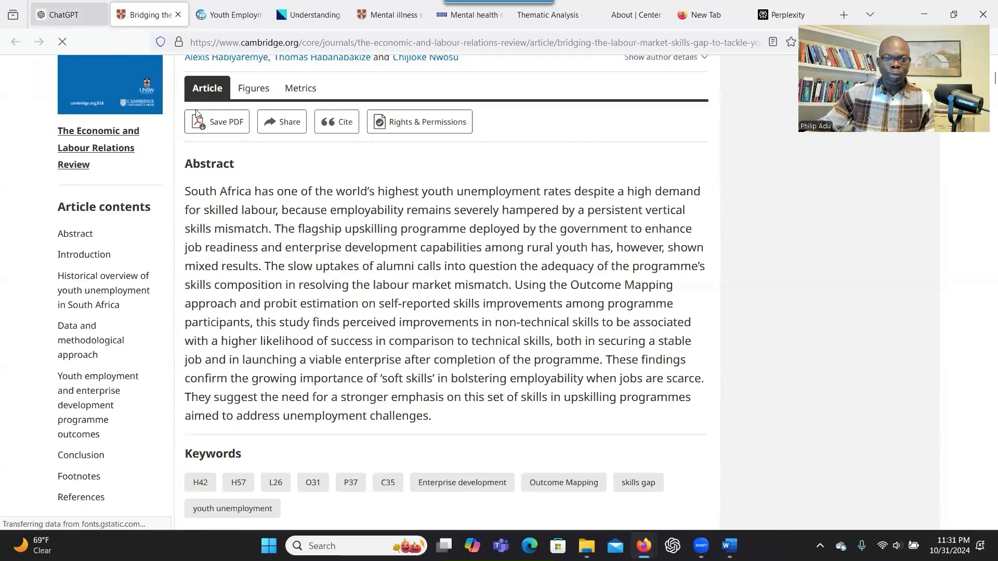
{"action": "left_click", "coordinate": [64, 15]}
Step: Send the prompt "Can you create a table sharing the themes, a brief information about the articles related to the themes and links to the articles?"
{"action": "type", "text": "Can you create a "}
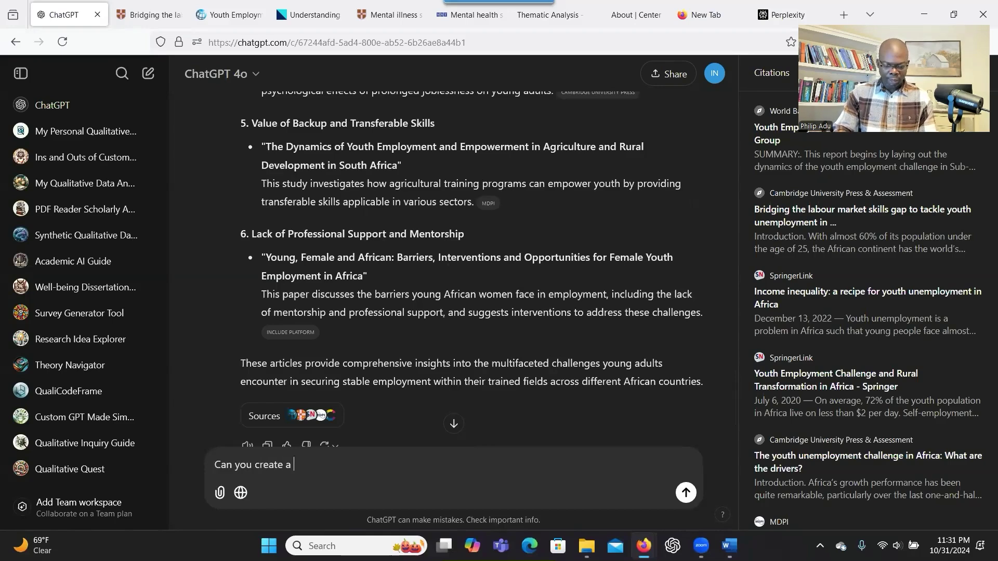
{"action": "type", "text": "table sharing the"}
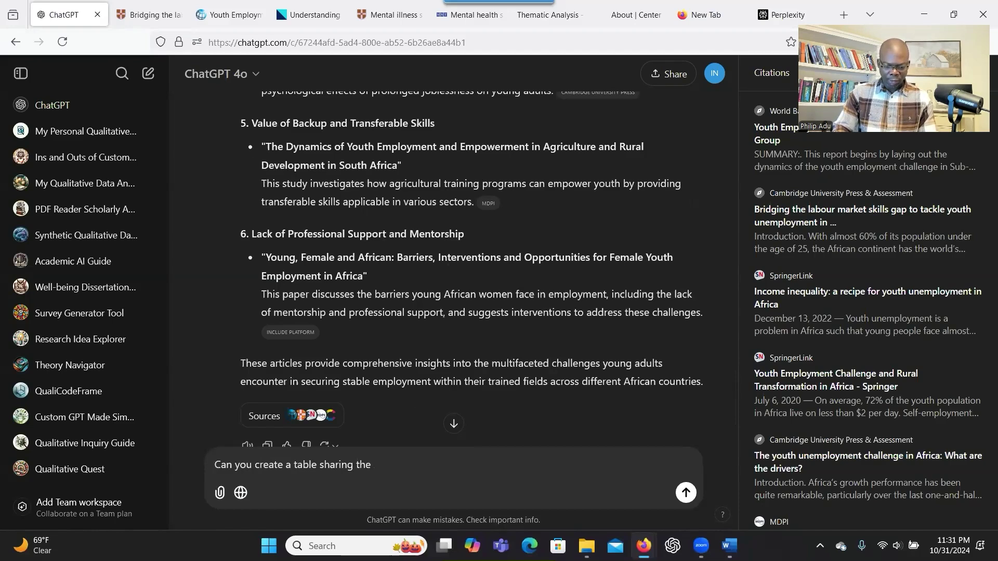
{"action": "type", "text": " themes, a"}
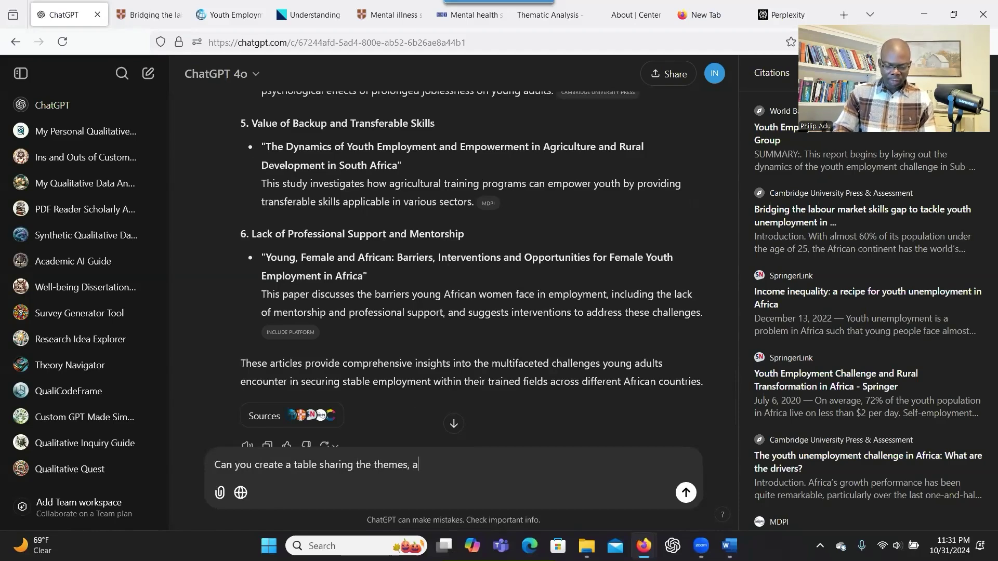
{"action": "type", "text": " bri"}
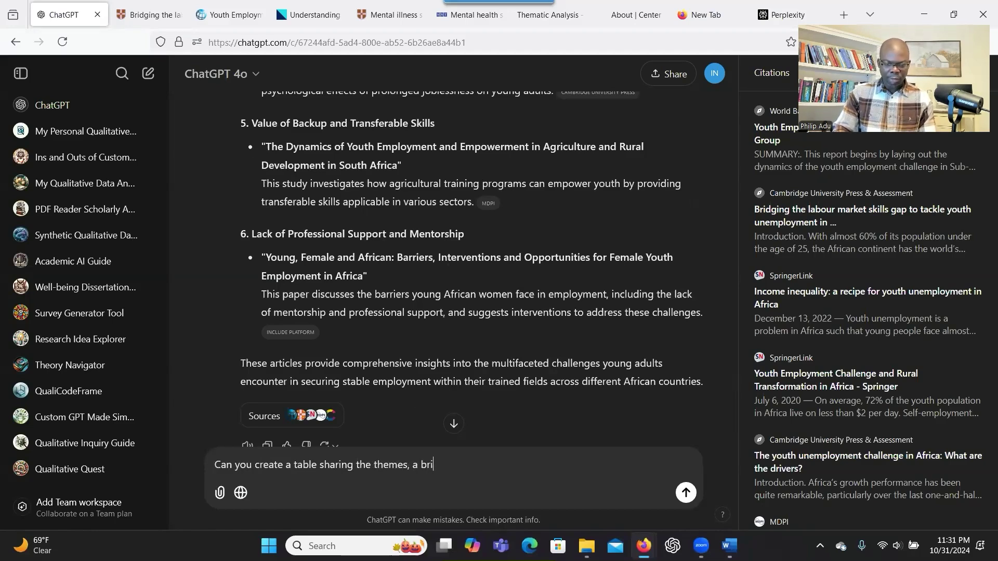
{"action": "type", "text": "ef information about the articles related to the themes "}
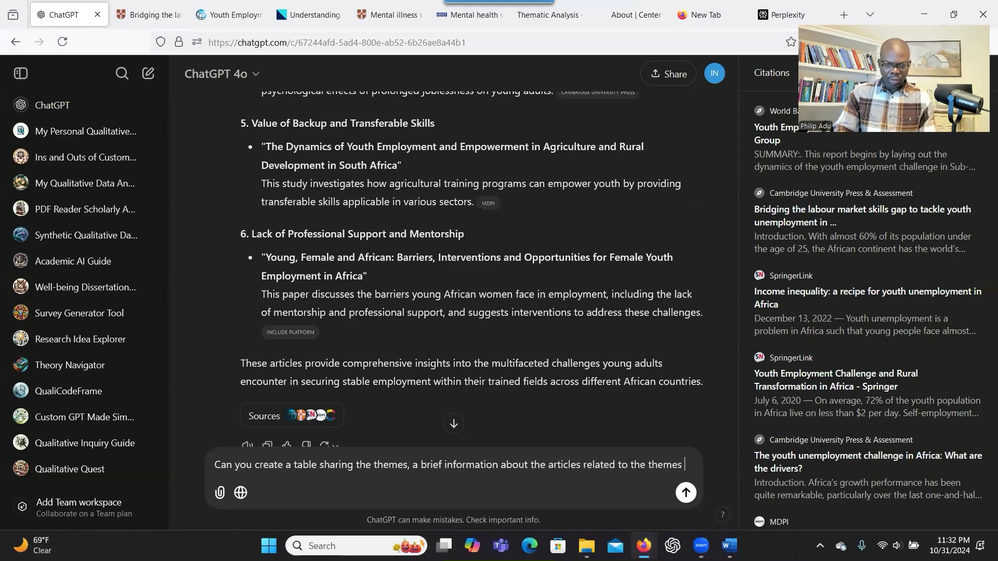
{"action": "type", "text": "and"}
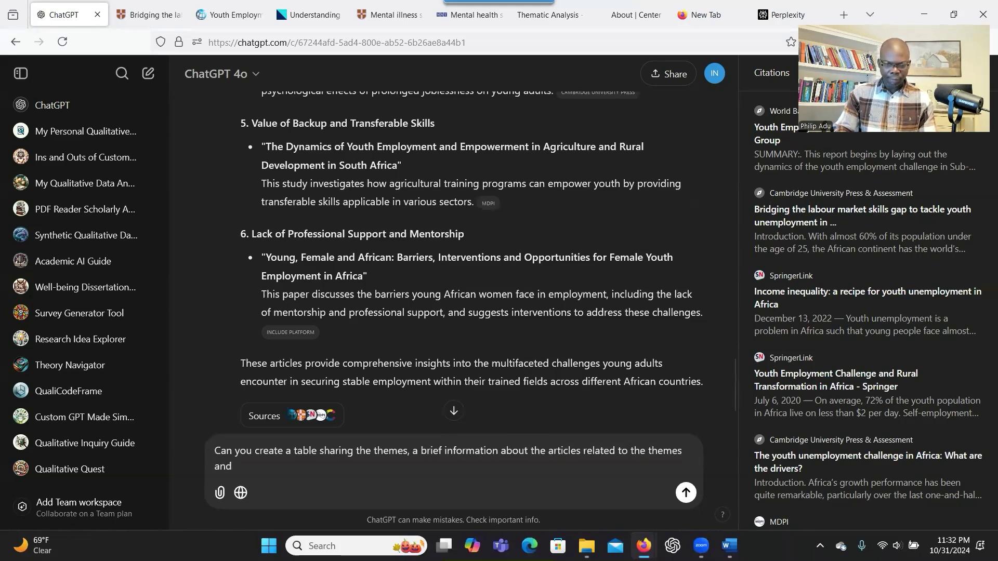
{"action": "type", "text": " li"}
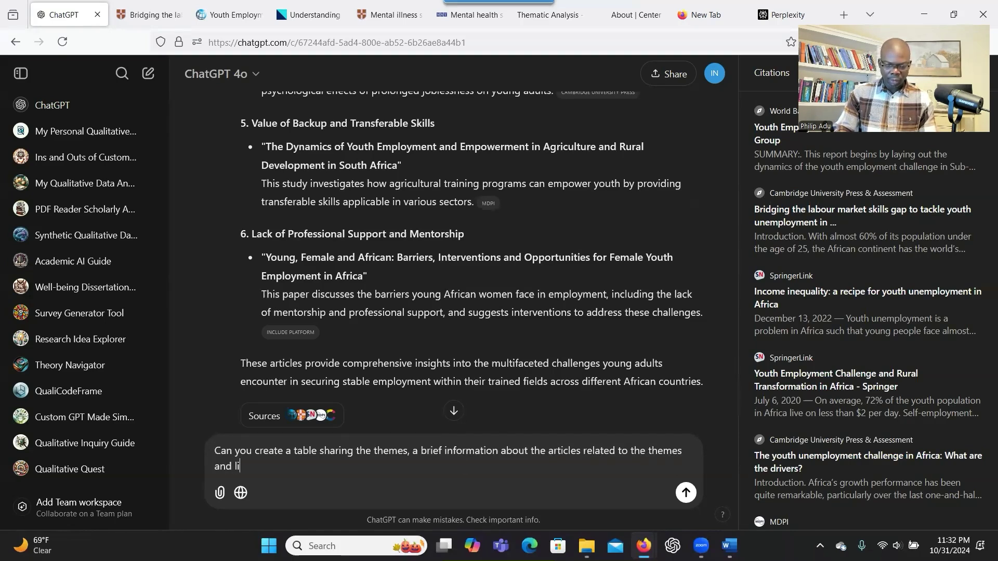
{"action": "type", "text": "nks to the arti"}
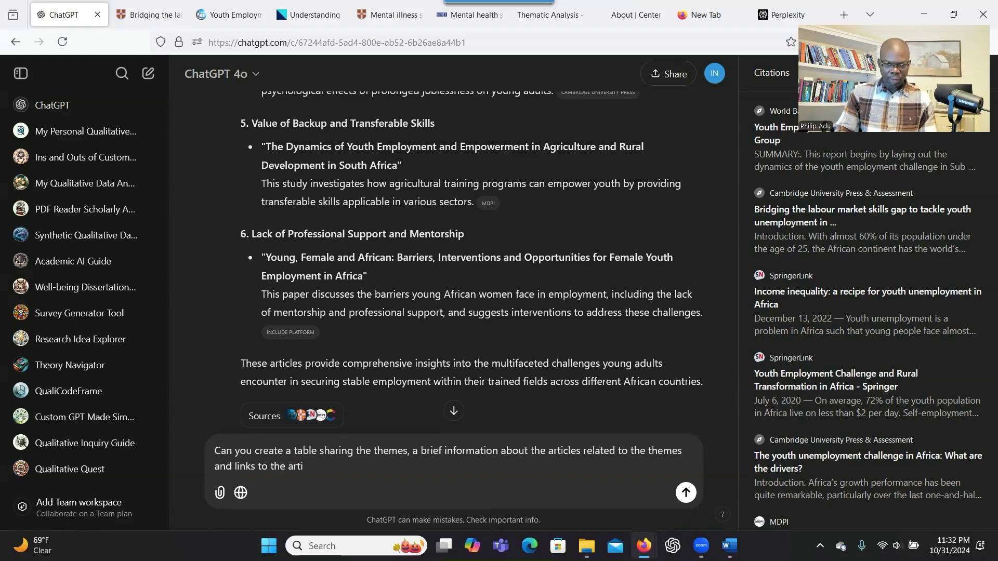
{"action": "type", "text": "cles?"}
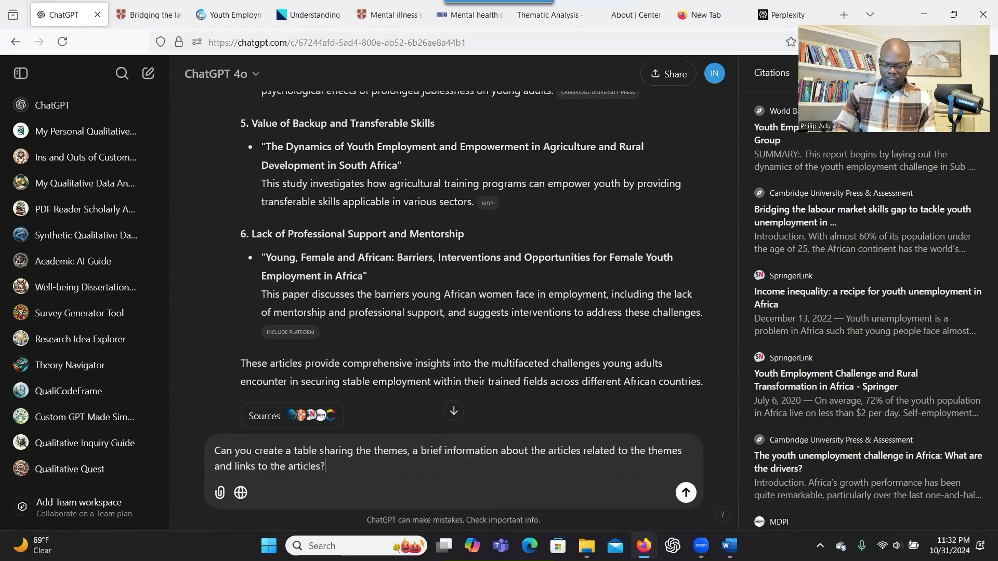
{"action": "key", "text": "Return"}
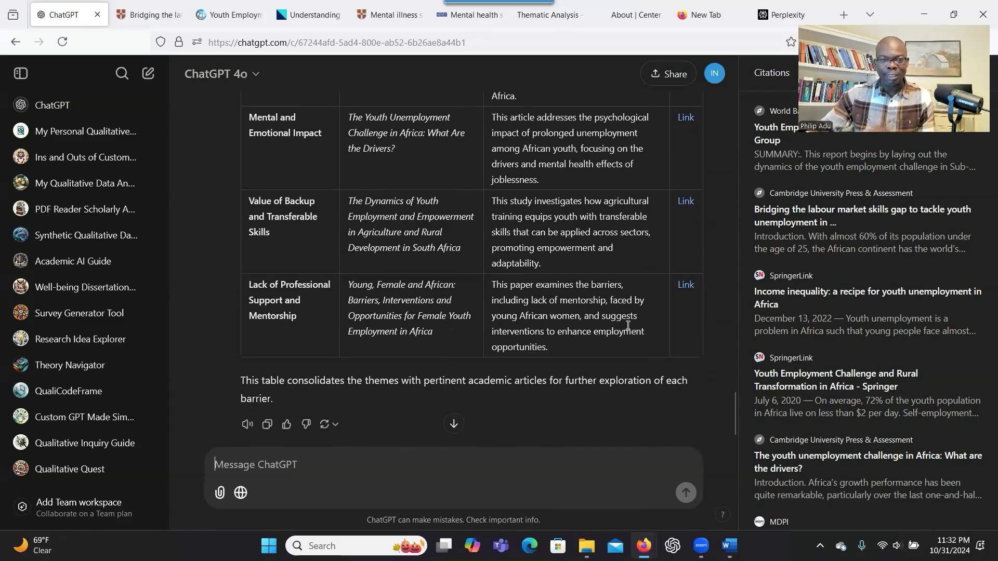
{"action": "scroll", "coordinate": [610, 321], "scroll_direction": "down", "scroll_amount": 1}
{"action": "scroll", "coordinate": [611, 323], "scroll_direction": "up", "scroll_amount": 10}
{"action": "scroll", "coordinate": [541, 343], "scroll_direction": "down", "scroll_amount": 10}
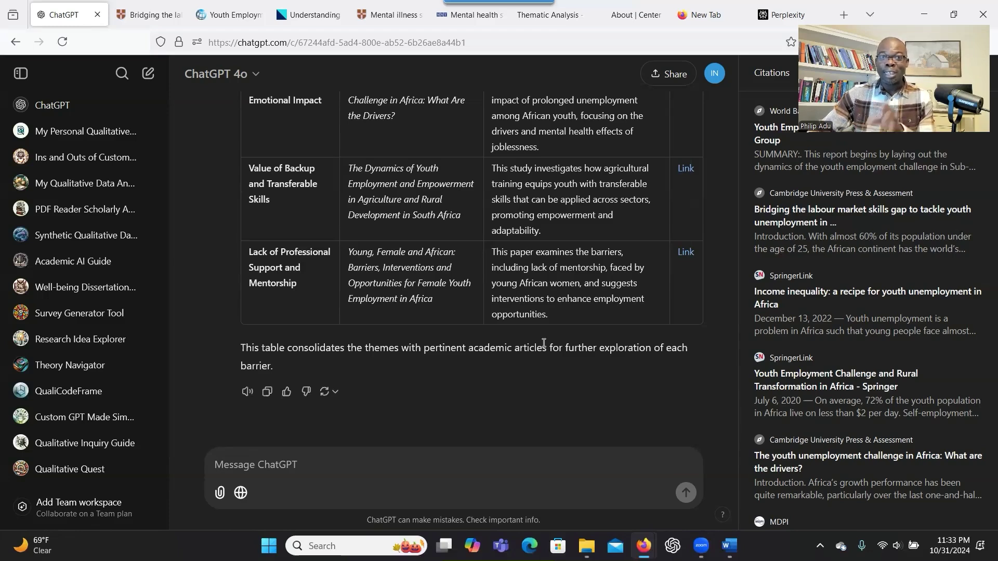
Step: Send the prompt "Can you provide me research articles that will help me defend the number of participants for my phenomenological study?"
{"action": "left_click", "coordinate": [321, 467]}
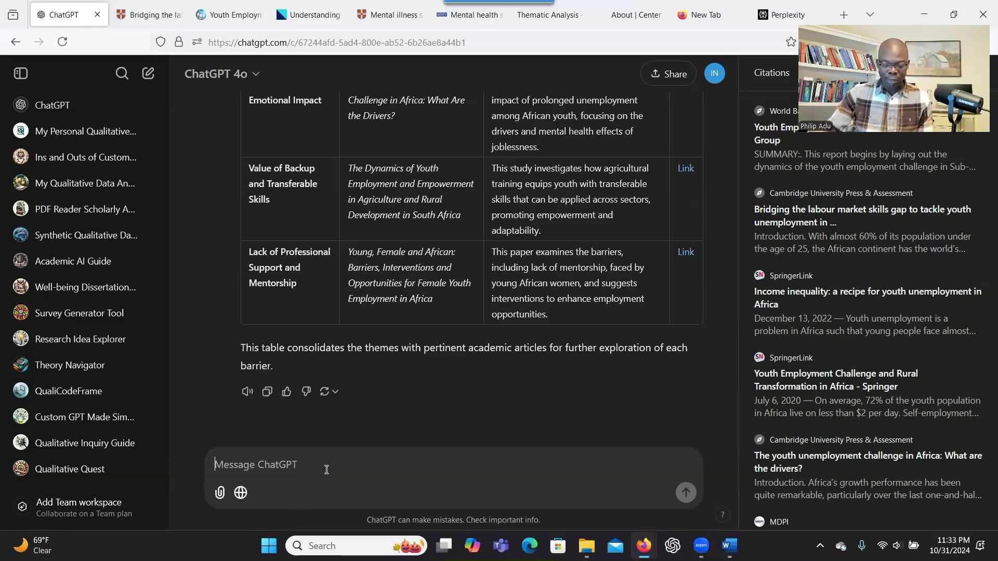
{"action": "type", "text": "Can you pr"}
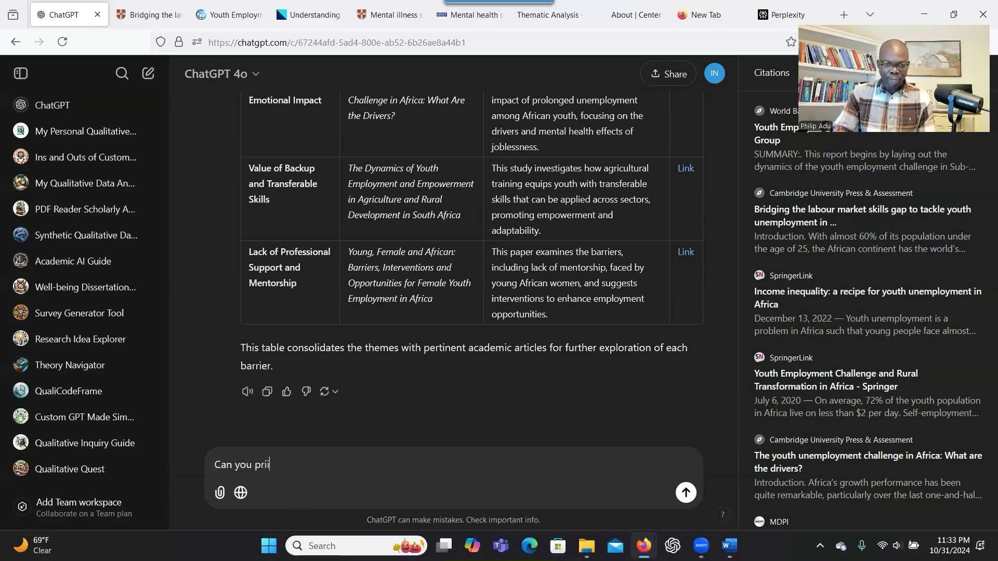
{"action": "type", "text": "ovide me "}
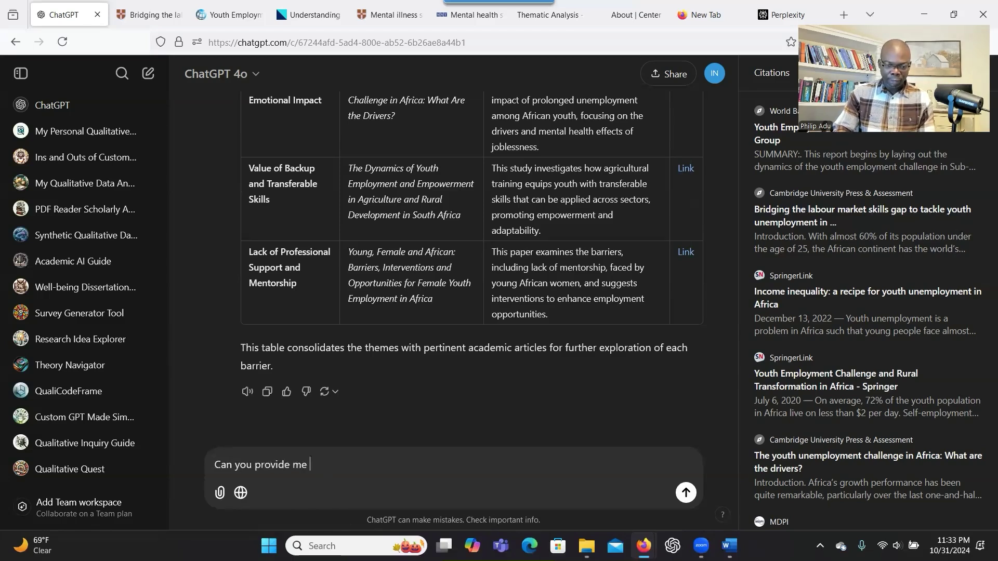
{"action": "type", "text": "resea"}
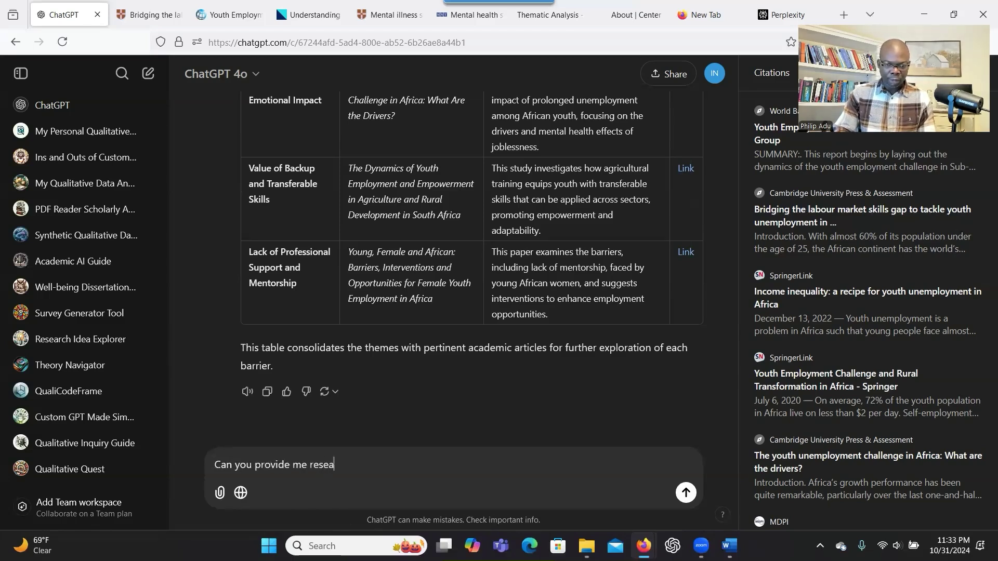
{"action": "type", "text": "rch articles that"}
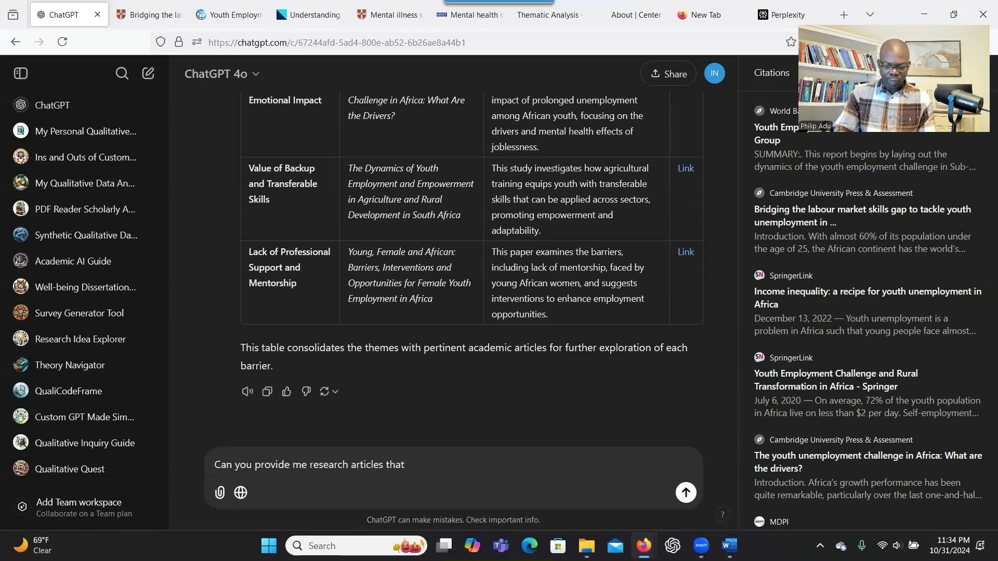
{"action": "type", "text": " will help me defen"}
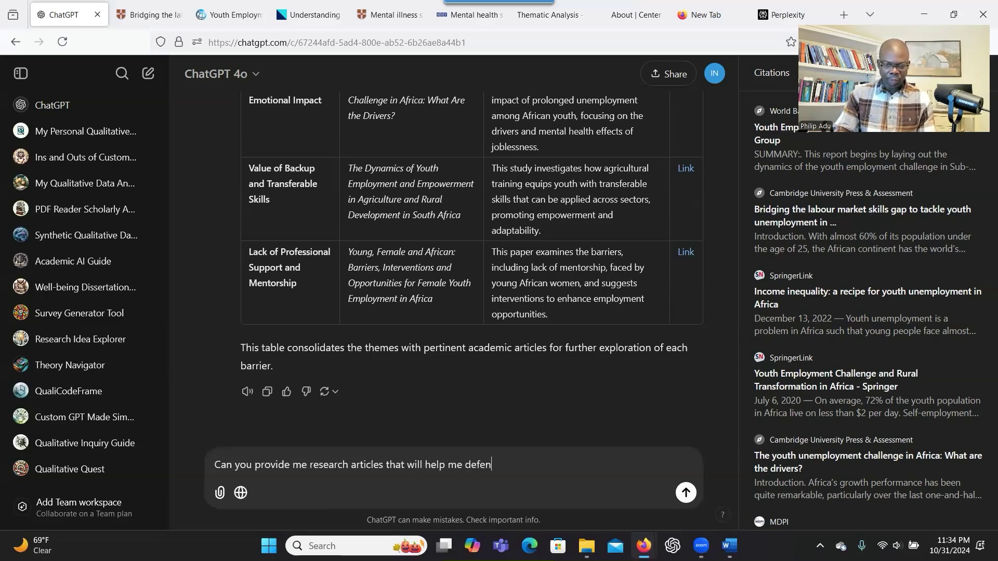
{"action": "type", "text": "d the number f"}
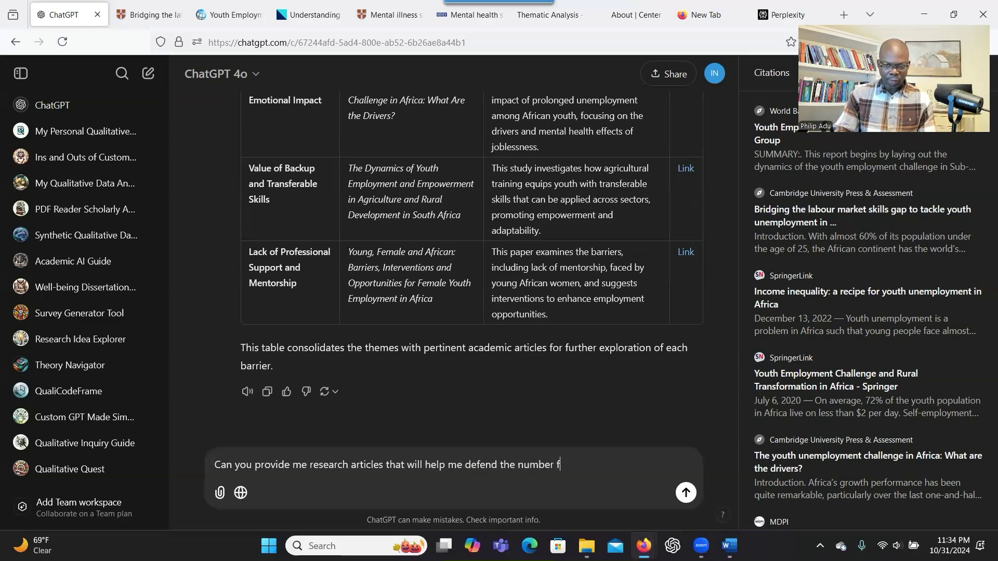
{"action": "key", "text": "BackSpace"}
{"action": "type", "text": "of participants"}
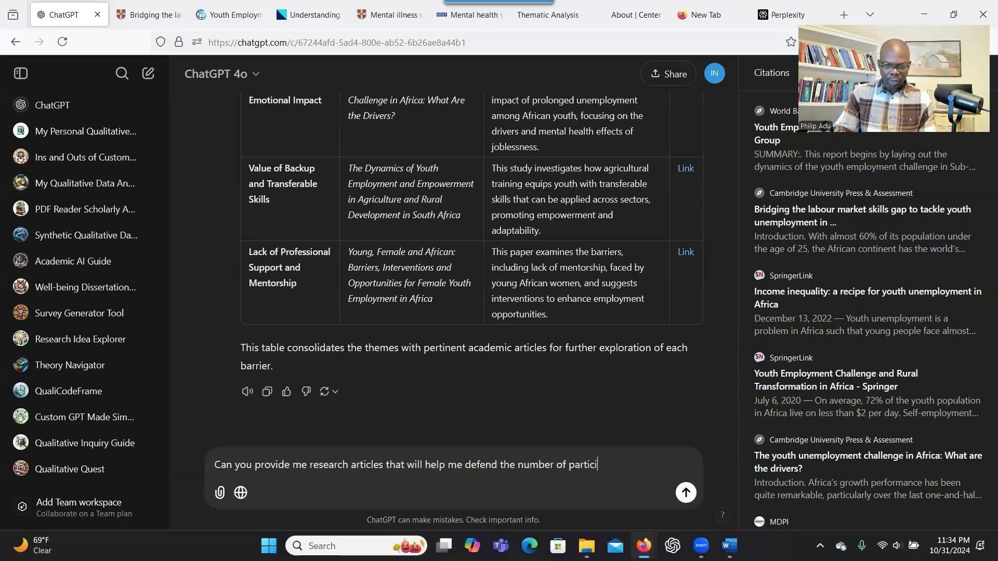
{"action": "type", "text": " for m"}
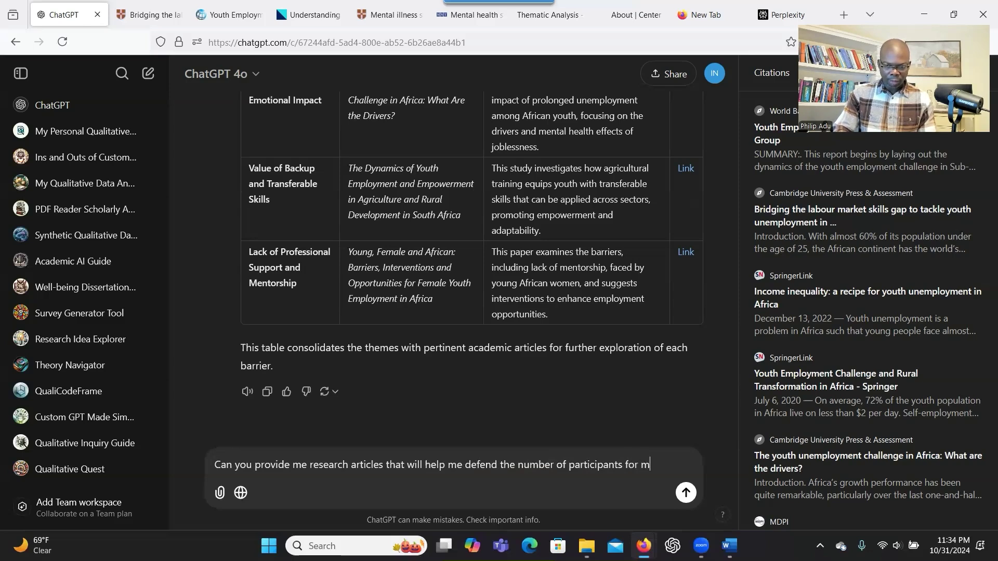
{"action": "type", "text": "y phen"}
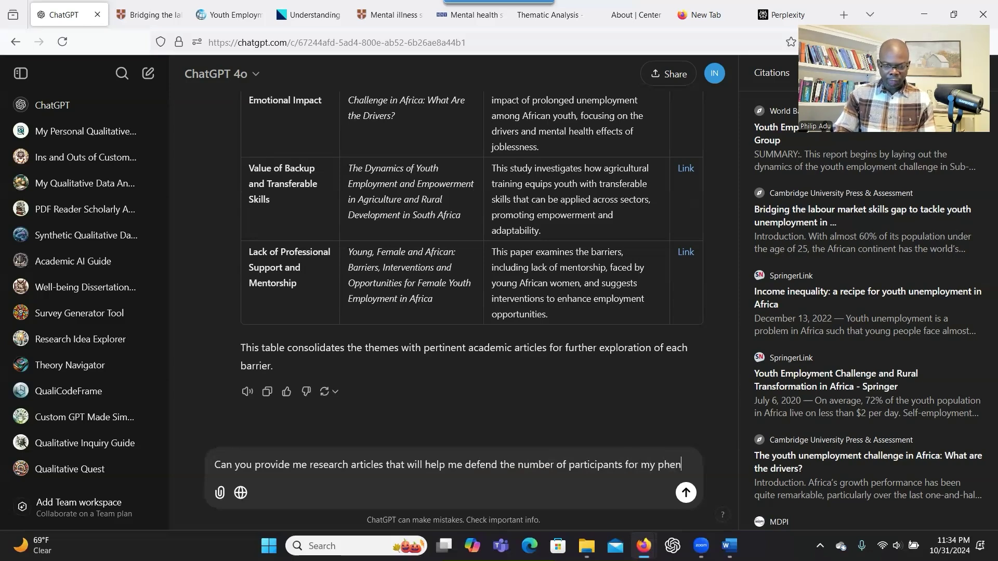
{"action": "type", "text": "omenolo"}
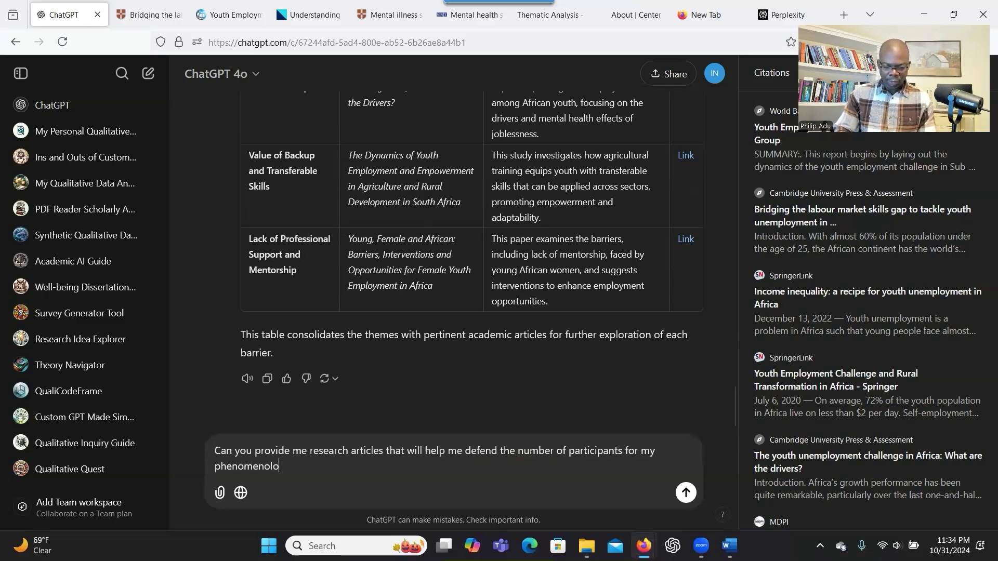
{"action": "type", "text": "gical study?"}
{"action": "key", "text": "Return"}
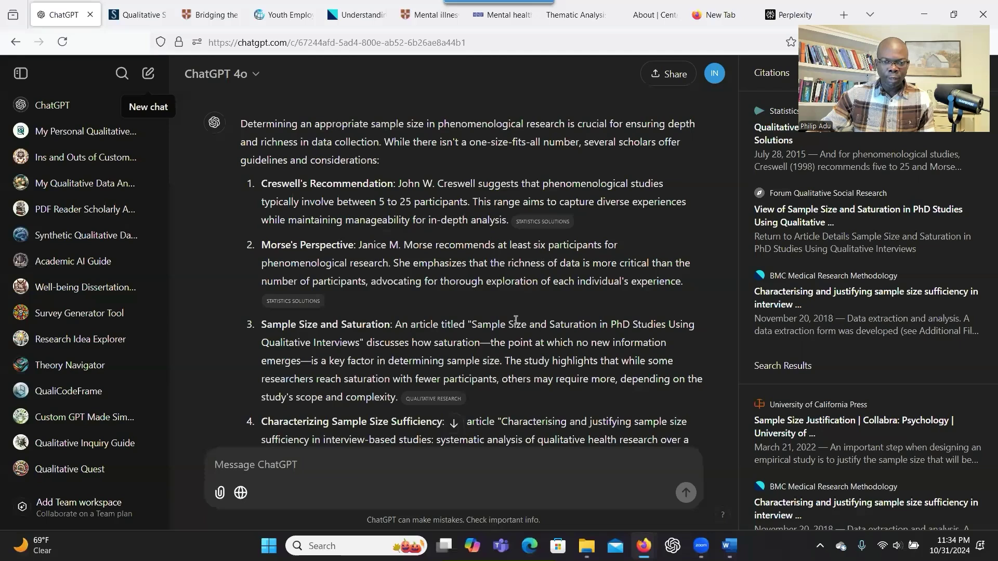
Step: View the cited article "Sample Size and Saturation in PhD Studies Using Qualitative Interviews", skim its abstract and introduction, and return to the conversation
{"action": "left_click", "coordinate": [444, 229]}
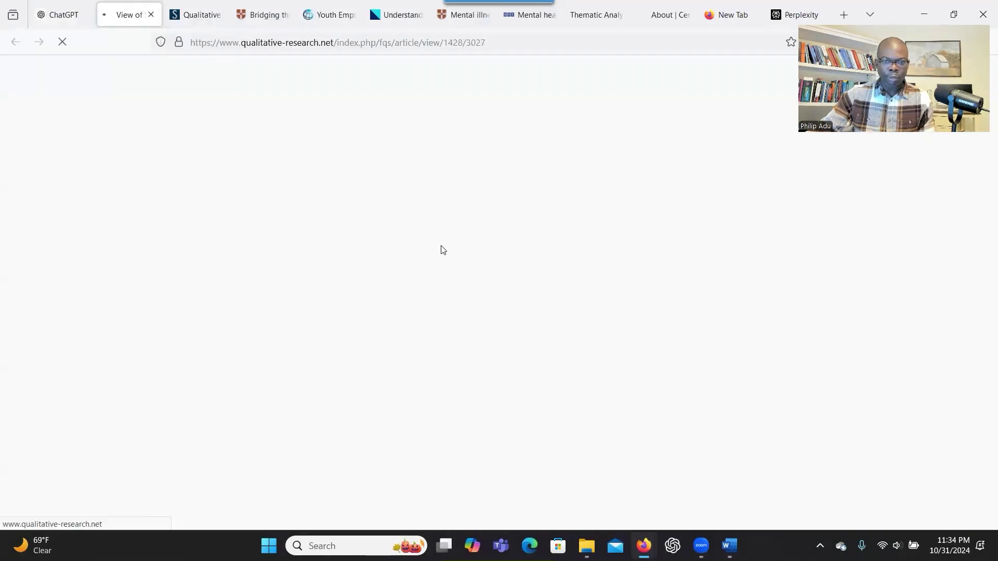
{"action": "scroll", "coordinate": [450, 246], "scroll_direction": "down", "scroll_amount": 2}
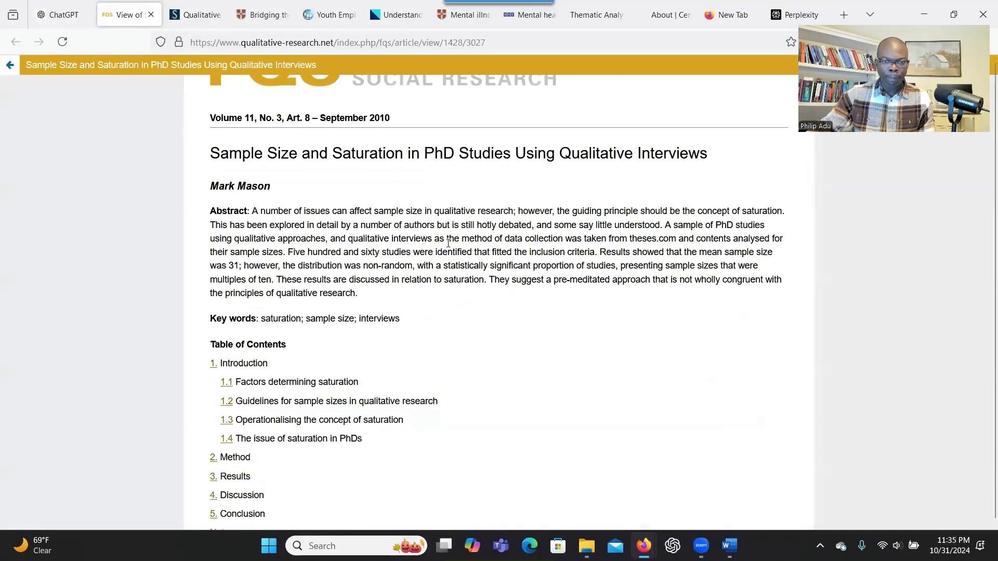
{"action": "scroll", "coordinate": [449, 246], "scroll_direction": "down", "scroll_amount": 2}
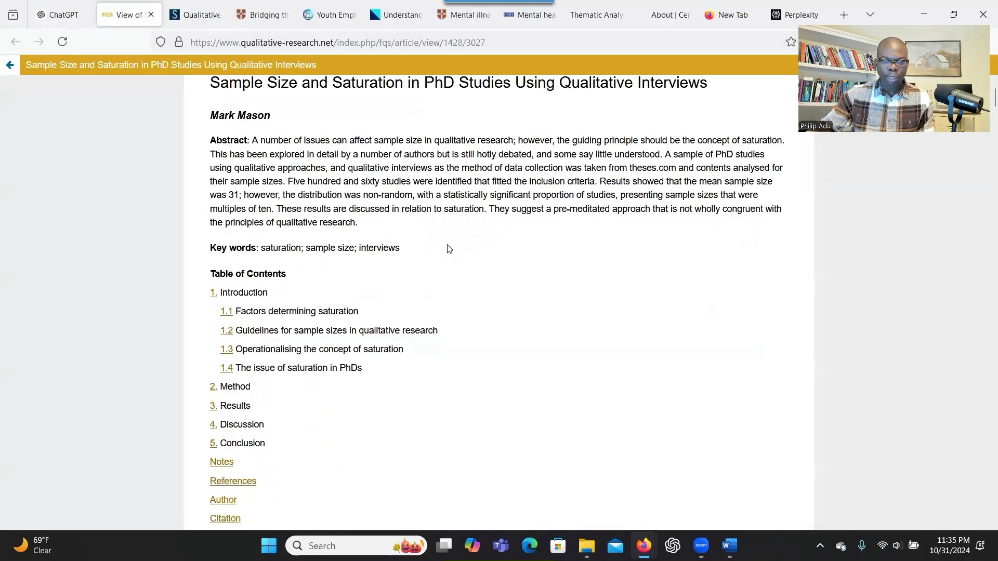
{"action": "scroll", "coordinate": [450, 251], "scroll_direction": "down", "scroll_amount": 8}
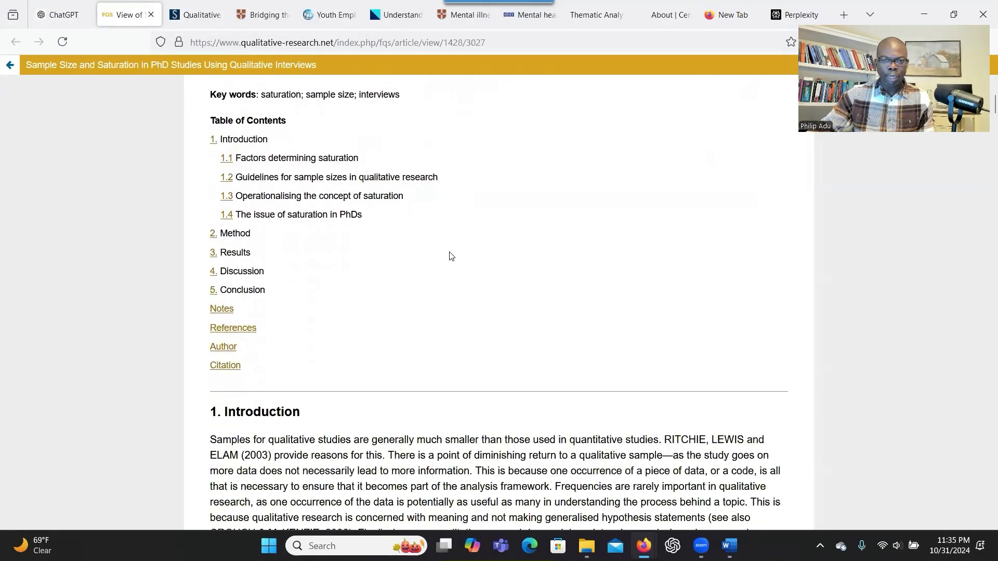
{"action": "scroll", "coordinate": [453, 256], "scroll_direction": "down", "scroll_amount": 10}
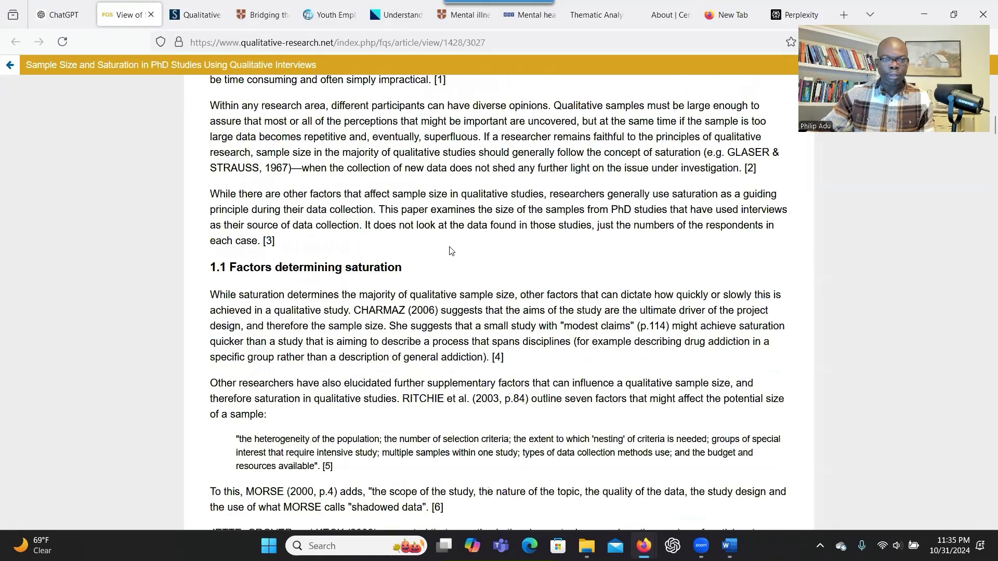
{"action": "scroll", "coordinate": [453, 256], "scroll_direction": "down", "scroll_amount": 15}
{"action": "left_click", "coordinate": [78, 16]}
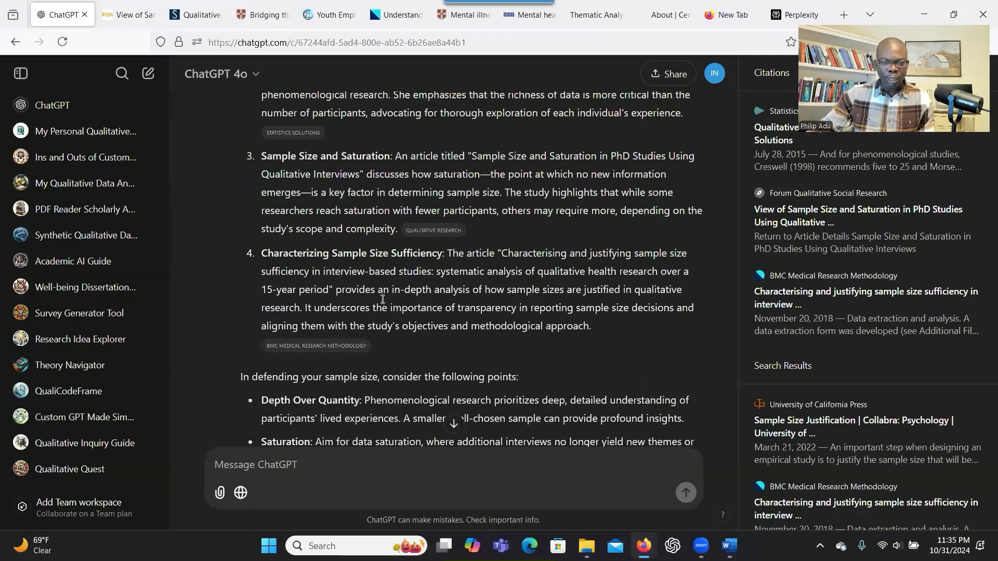